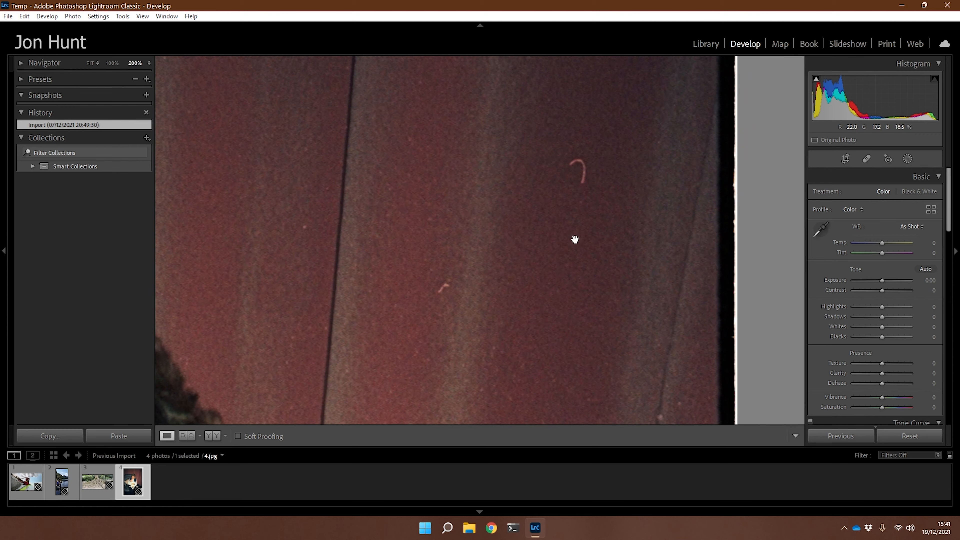
Examine the whole scanned photo at 200% for dust, stray fibres and scratches, finishing with the full image in view
{"action": "left_click_drag", "start_coordinate": [551, 270], "coordinate": [638, 175]}
{"action": "left_click_drag", "start_coordinate": [374, 340], "coordinate": [558, 116]}
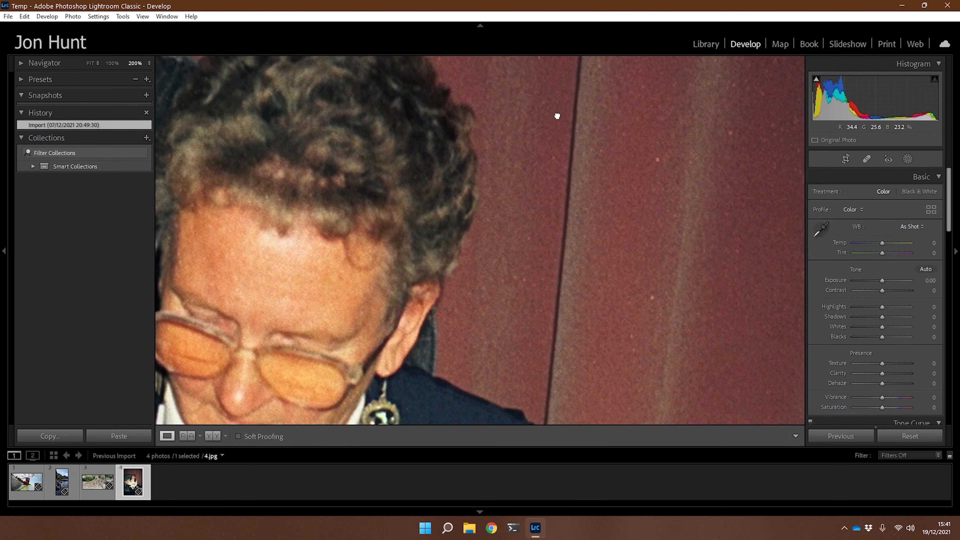
{"action": "left_click_drag", "start_coordinate": [532, 295], "coordinate": [677, 123]}
{"action": "left_click_drag", "start_coordinate": [677, 216], "coordinate": [677, 185]}
{"action": "left_click_drag", "start_coordinate": [663, 243], "coordinate": [700, 118]}
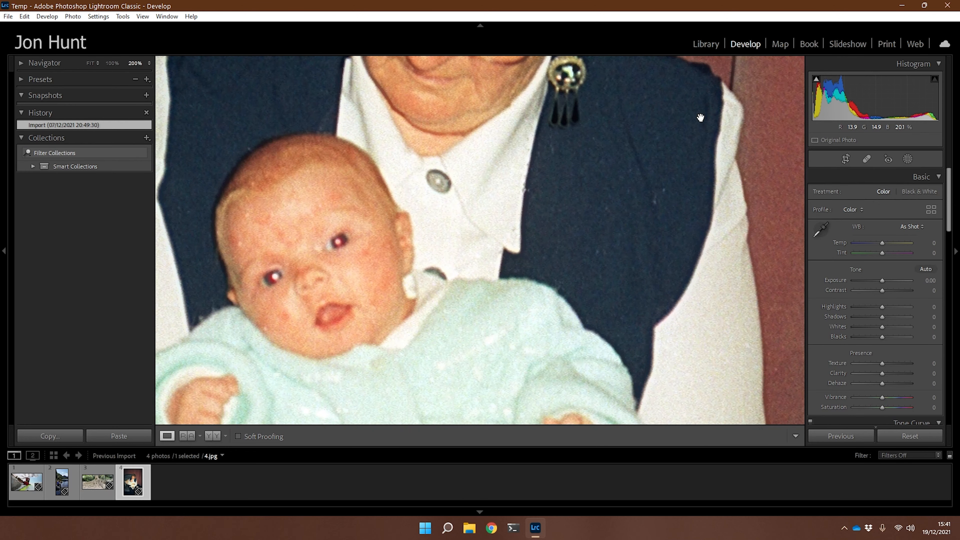
{"action": "left_click_drag", "start_coordinate": [569, 251], "coordinate": [699, 191]}
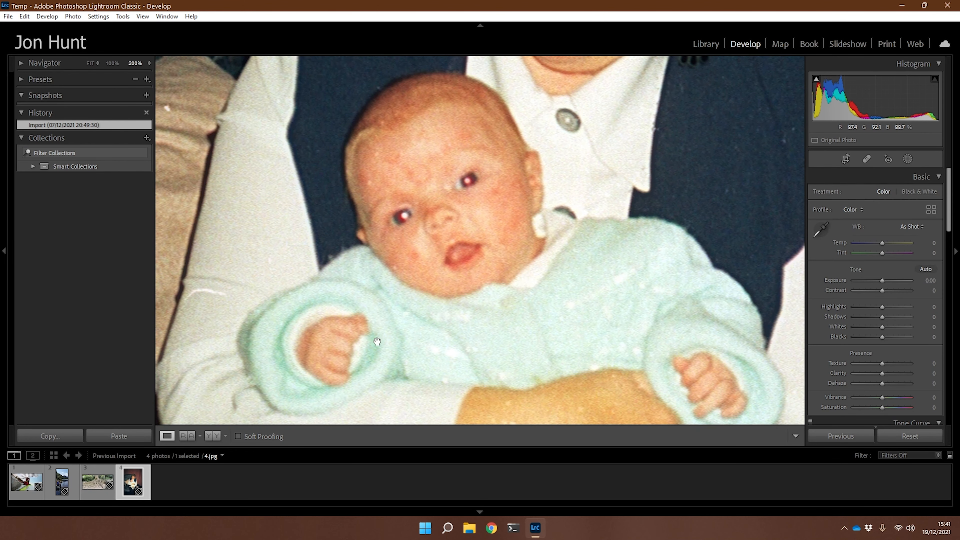
{"action": "left_click_drag", "start_coordinate": [377, 341], "coordinate": [725, 304]}
{"action": "left_click_drag", "start_coordinate": [422, 272], "coordinate": [544, 157]}
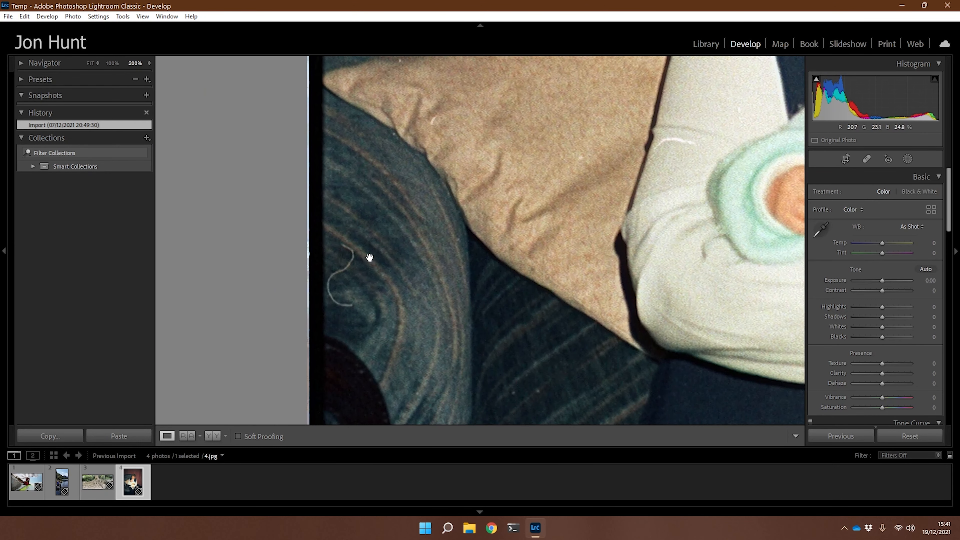
{"action": "left_click_drag", "start_coordinate": [338, 182], "coordinate": [369, 301]}
{"action": "left_click_drag", "start_coordinate": [370, 180], "coordinate": [371, 368]}
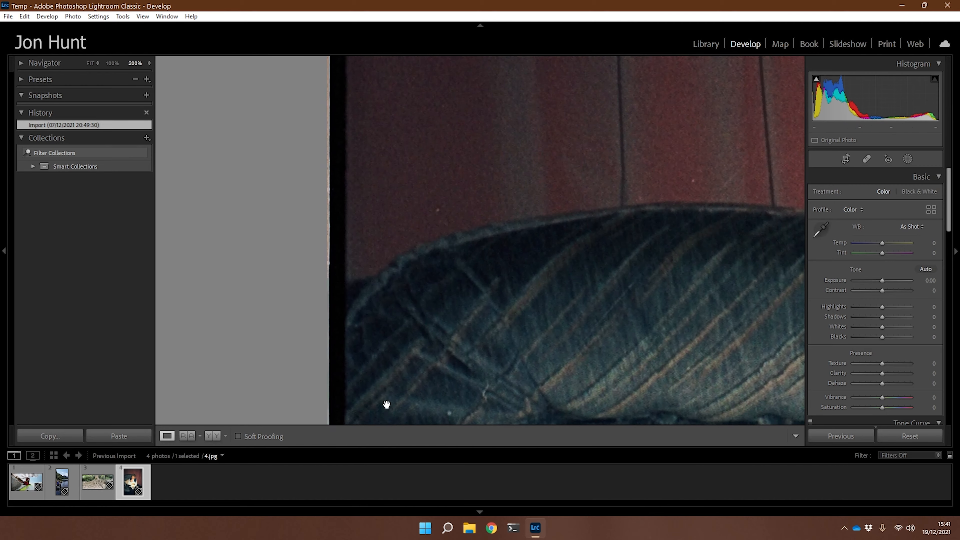
{"action": "left_click_drag", "start_coordinate": [385, 177], "coordinate": [393, 409]}
{"action": "left_click_drag", "start_coordinate": [432, 208], "coordinate": [224, 232]}
{"action": "left_click_drag", "start_coordinate": [716, 280], "coordinate": [216, 213]}
{"action": "left_click_drag", "start_coordinate": [576, 238], "coordinate": [443, 179]}
{"action": "left_click_drag", "start_coordinate": [521, 300], "coordinate": [533, 79]}
{"action": "left_click_drag", "start_coordinate": [474, 336], "coordinate": [554, 248]}
{"action": "left_click", "coordinate": [555, 247]}
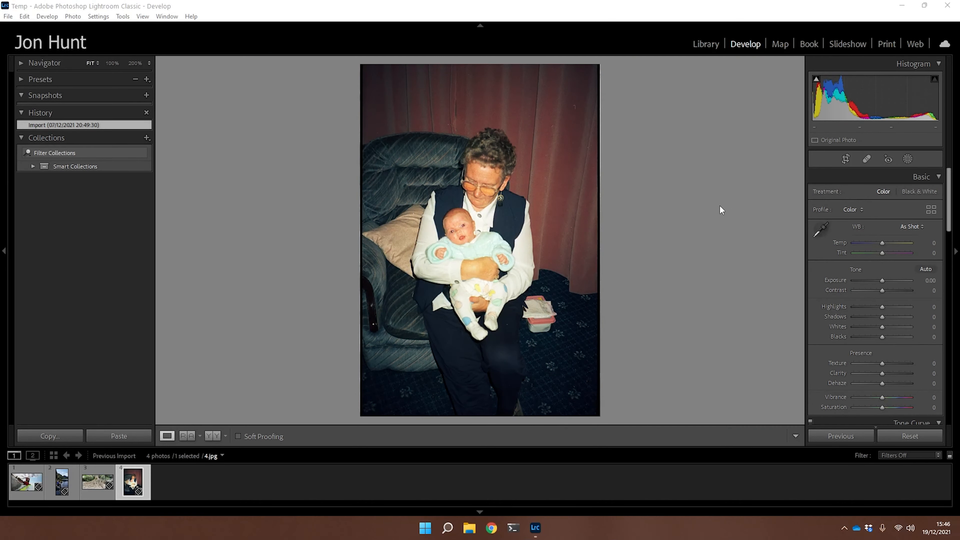
{"action": "left_click", "coordinate": [719, 206]}
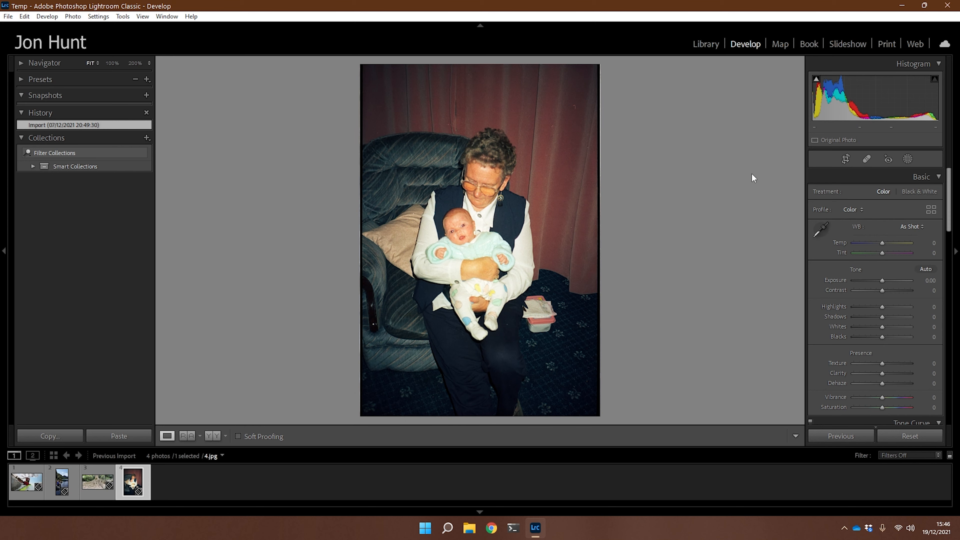
Crop the photo tighter on all four sides, trimming the dark scan borders and the excess curtain above and floor below
{"action": "left_click", "coordinate": [847, 158]}
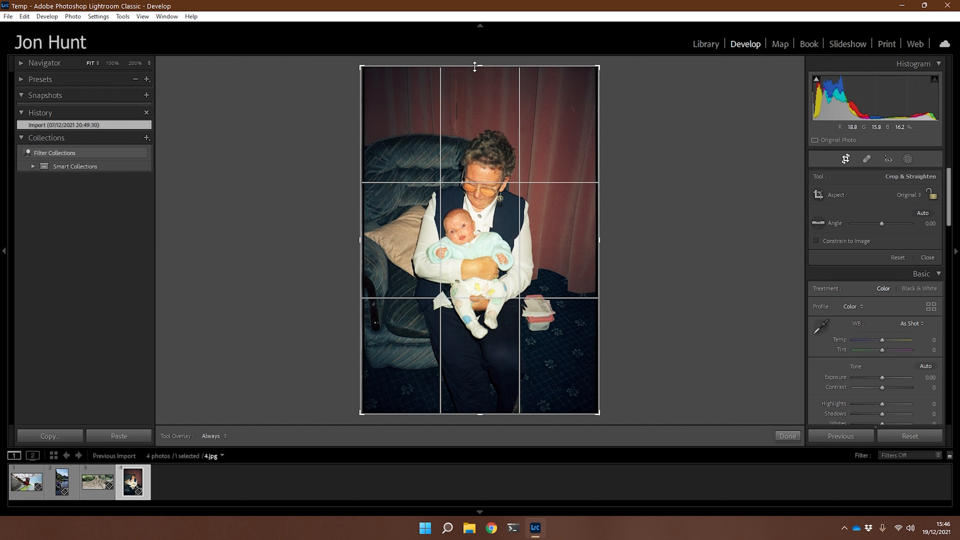
{"action": "left_click_drag", "start_coordinate": [477, 65], "coordinate": [478, 86]}
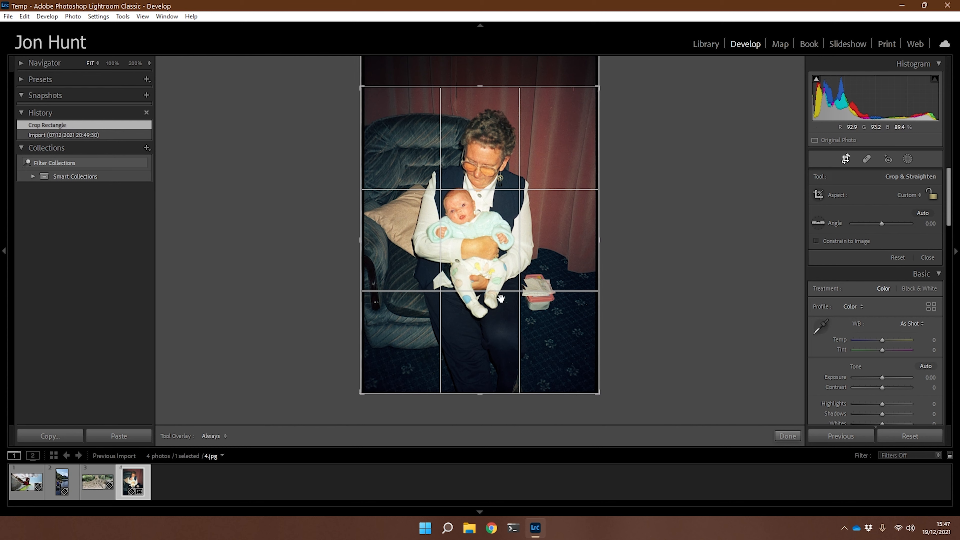
{"action": "left_click_drag", "start_coordinate": [484, 396], "coordinate": [483, 378]}
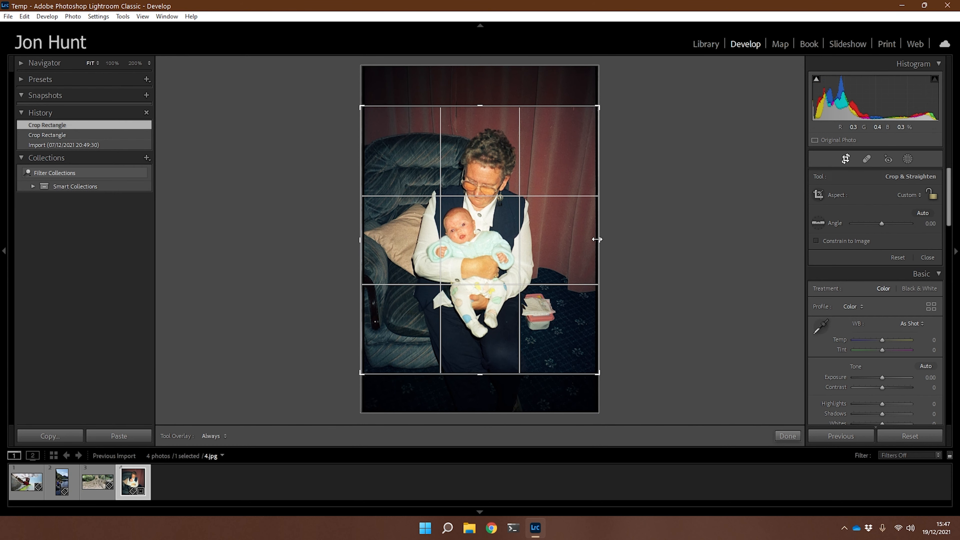
{"action": "left_click_drag", "start_coordinate": [596, 239], "coordinate": [594, 239]}
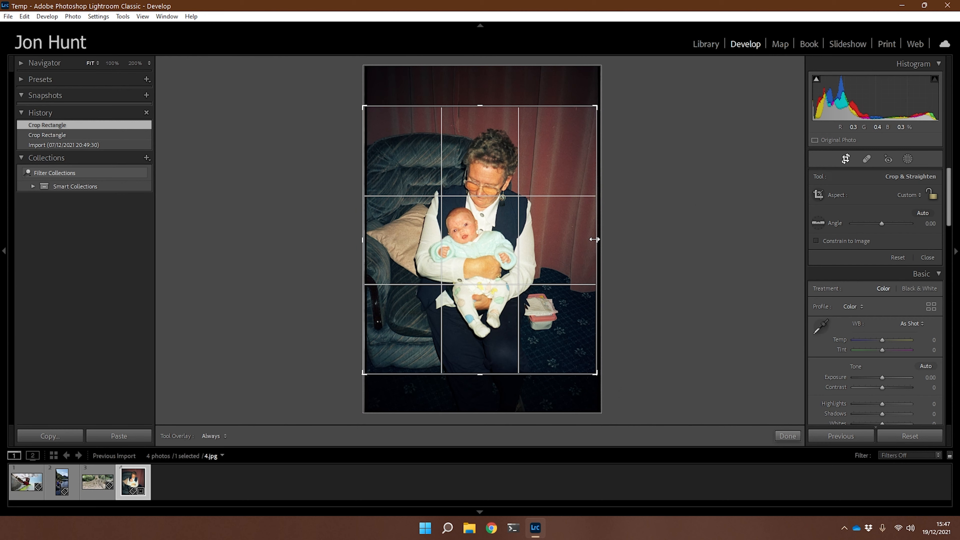
{"action": "left_click_drag", "start_coordinate": [363, 239], "coordinate": [370, 239]}
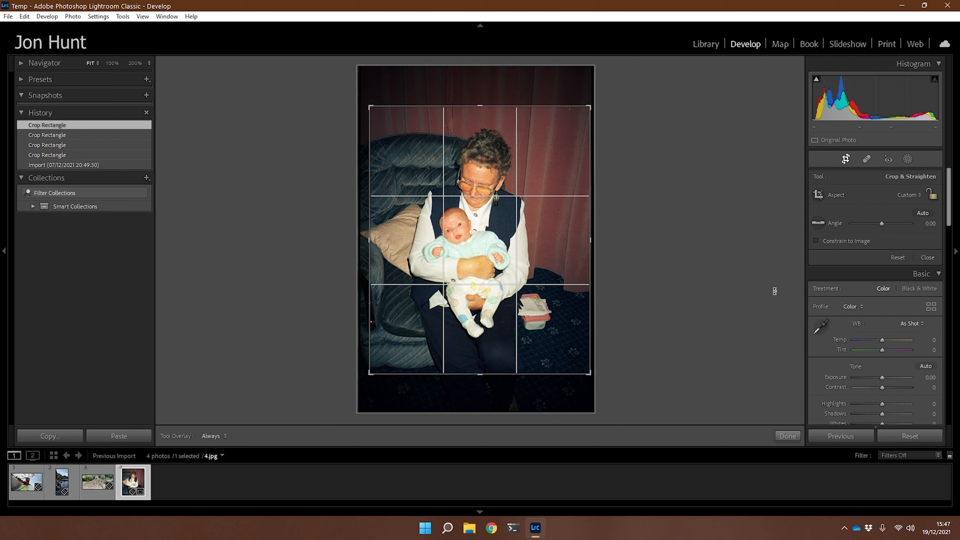
{"action": "left_click", "coordinate": [787, 437]}
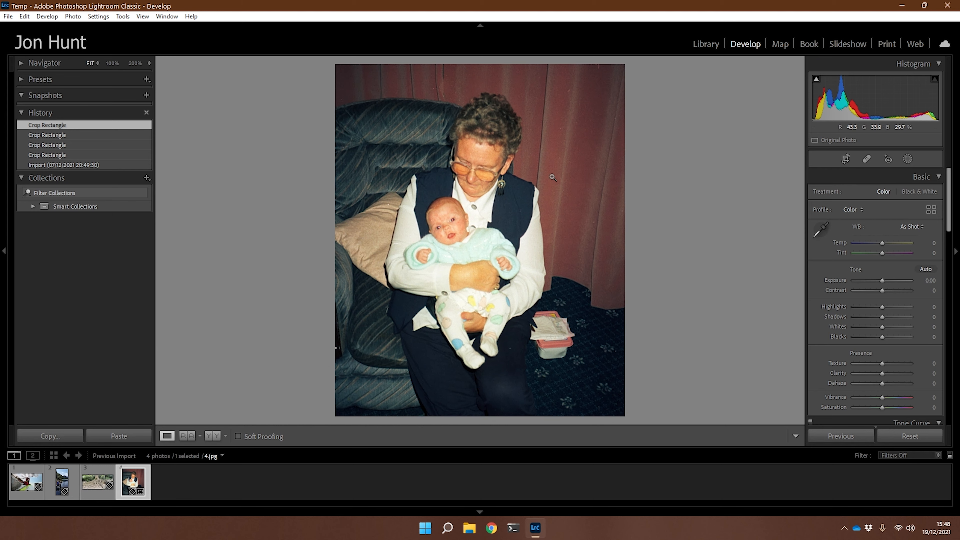
Heal the two stray fibres on the upper curtain with a size 51 spot removal brush, resampling the first from clean curtain nearby
{"action": "left_click", "coordinate": [545, 151]}
{"action": "left_click_drag", "start_coordinate": [582, 141], "coordinate": [426, 413]}
{"action": "left_click_drag", "start_coordinate": [495, 210], "coordinate": [514, 318]}
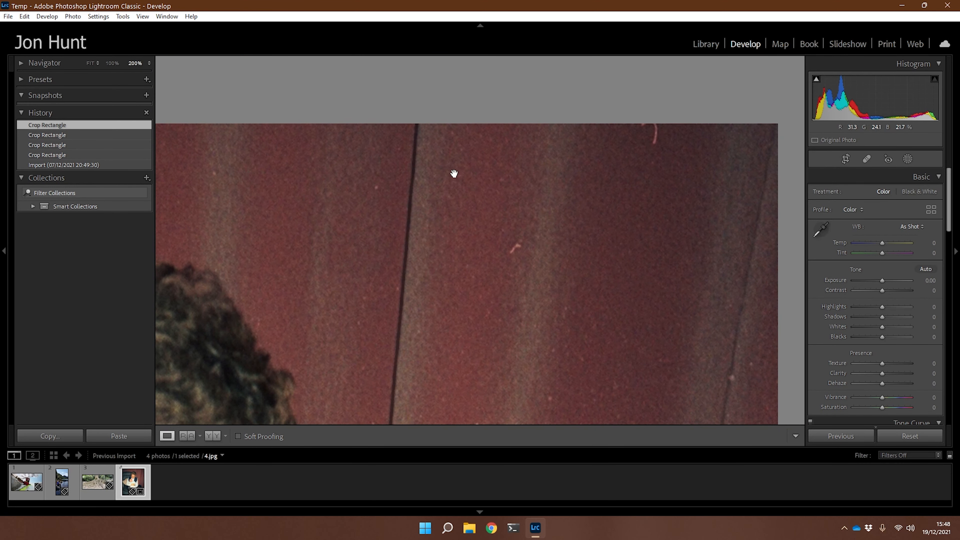
{"action": "left_click_drag", "start_coordinate": [600, 300], "coordinate": [570, 260]}
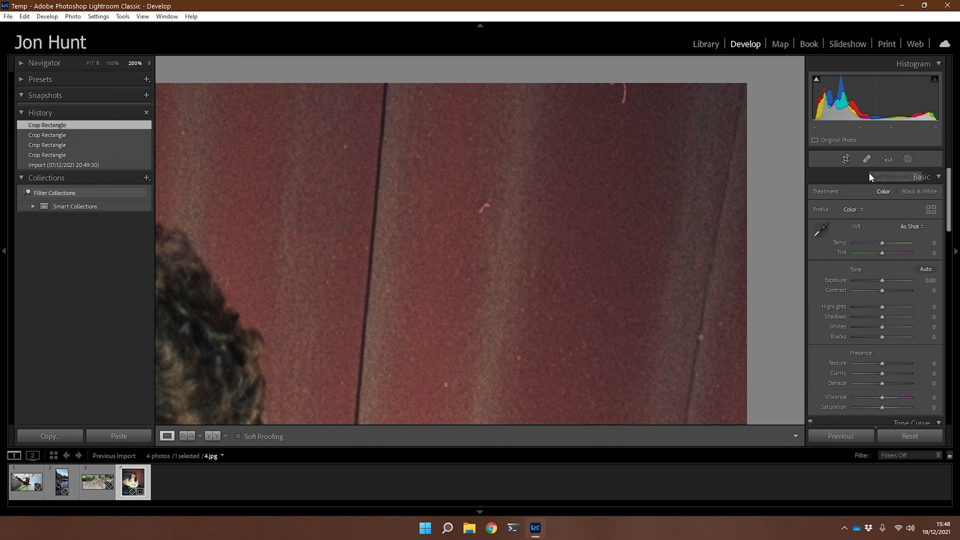
{"action": "left_click", "coordinate": [866, 158]}
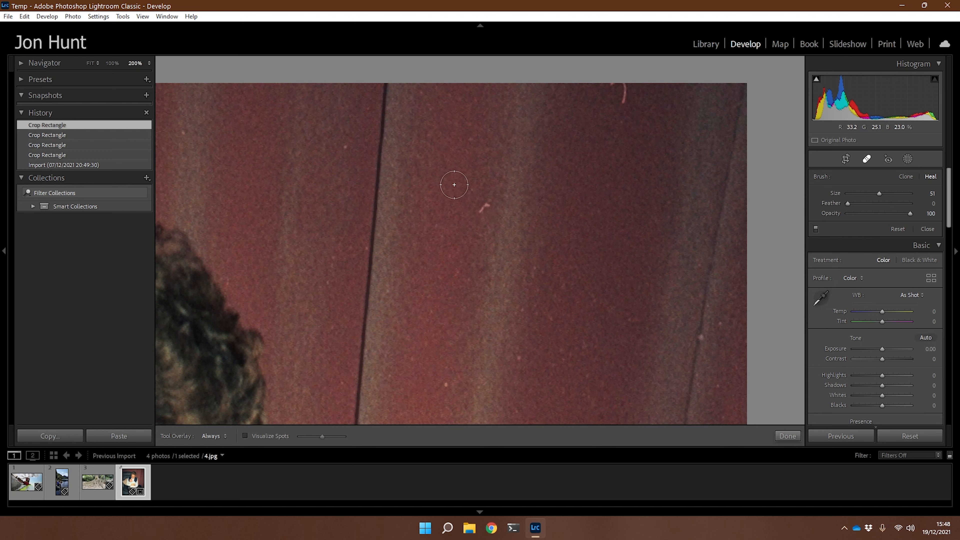
{"action": "left_click", "coordinate": [484, 207]}
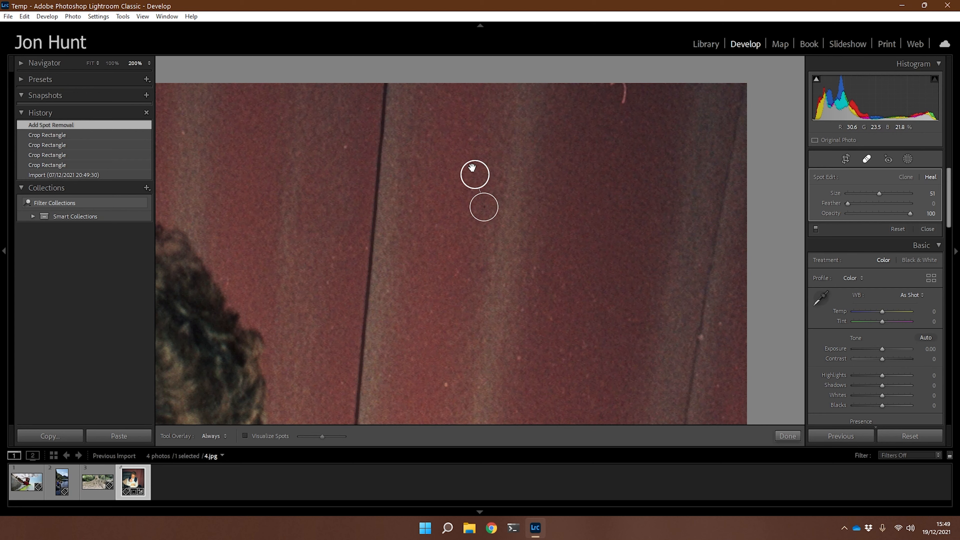
{"action": "left_click_drag", "start_coordinate": [474, 163], "coordinate": [451, 165]}
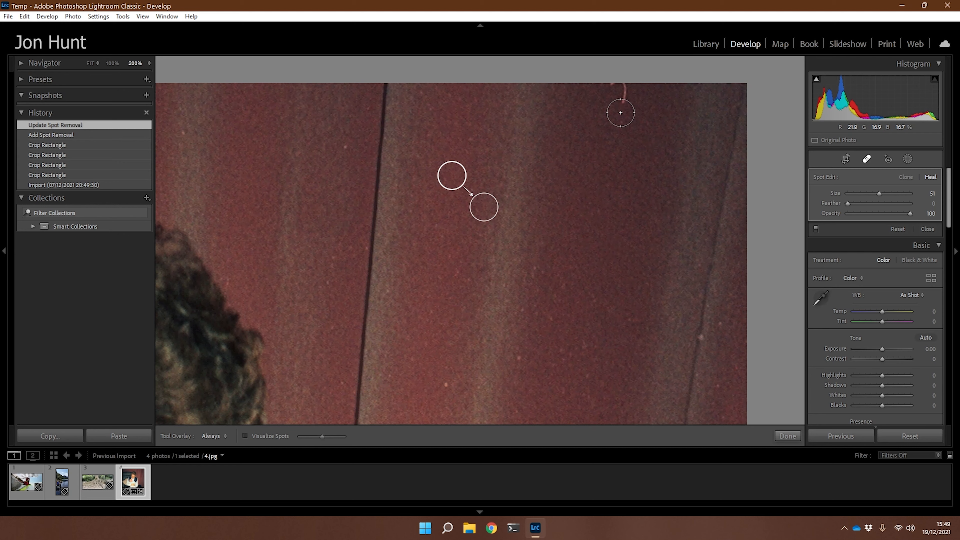
{"action": "left_click_drag", "start_coordinate": [620, 113], "coordinate": [616, 91]}
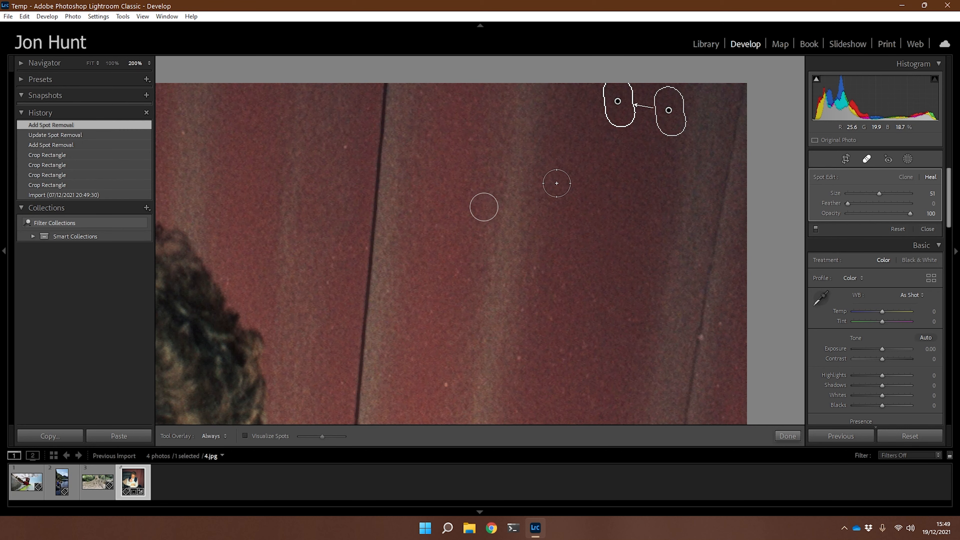
Heal the light specks on the curtain beside the woman's hair and just above the armchair
{"action": "mouse_move", "coordinate": [439, 182]}
{"action": "left_mouse_down"}
{"action": "mouse_move", "coordinate": [583, 165]}
{"action": "mouse_move", "coordinate": [653, 229]}
{"action": "mouse_move", "coordinate": [702, 217]}
{"action": "left_mouse_up"}
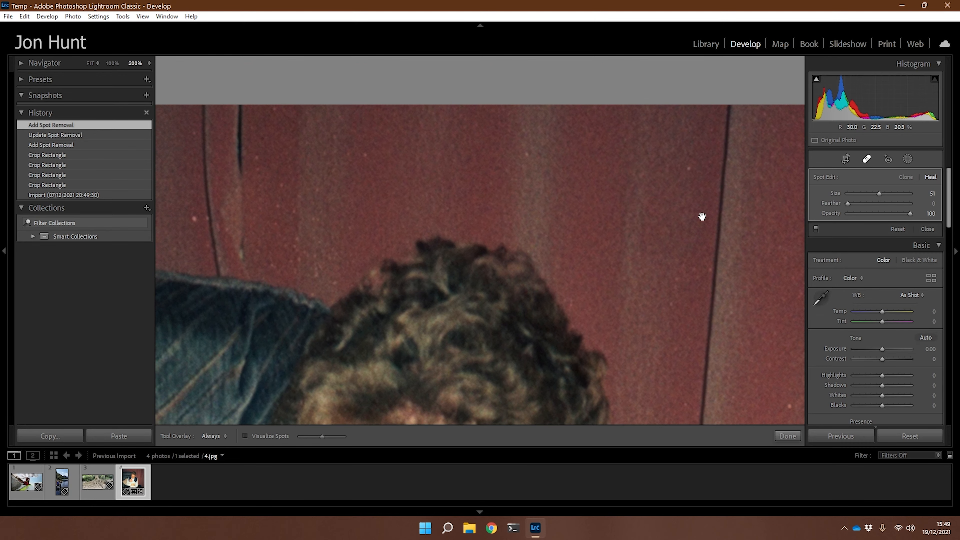
{"action": "left_click_drag", "start_coordinate": [574, 206], "coordinate": [460, 199]}
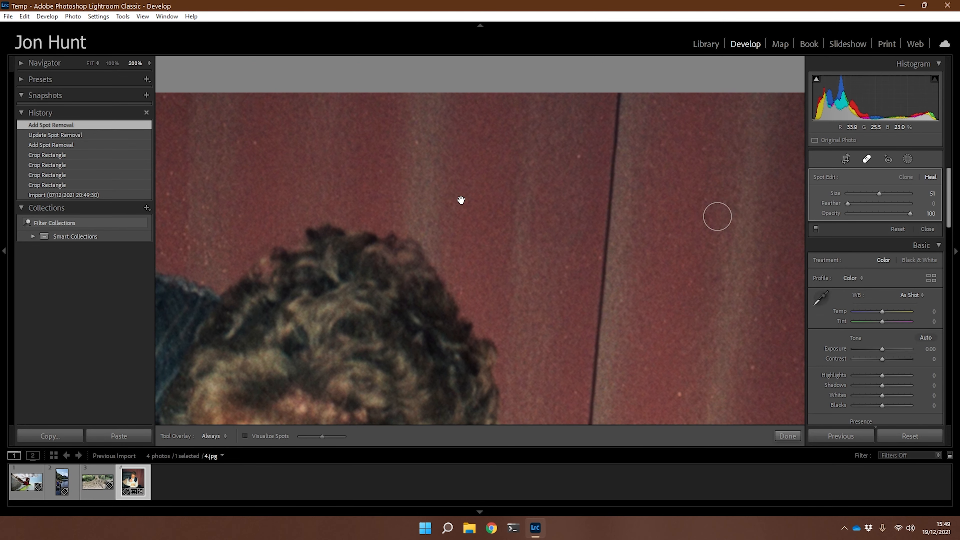
{"action": "left_click", "coordinate": [578, 157]}
{"action": "left_click_drag", "start_coordinate": [421, 163], "coordinate": [627, 163]}
{"action": "left_click_drag", "start_coordinate": [449, 195], "coordinate": [627, 143]}
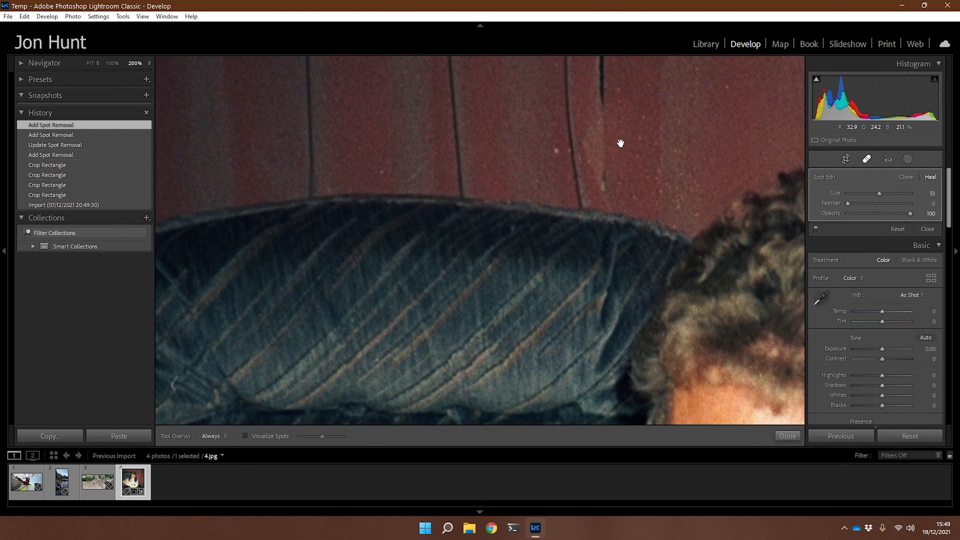
{"action": "left_click", "coordinate": [552, 153]}
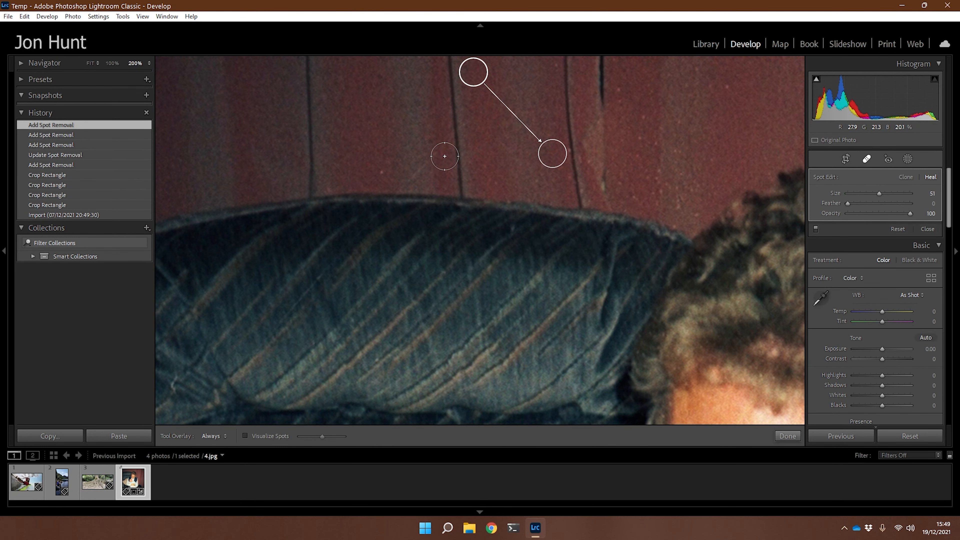
Heal the white speck near the upper edge of the beige cushion
{"action": "left_click_drag", "start_coordinate": [414, 118], "coordinate": [615, 153]}
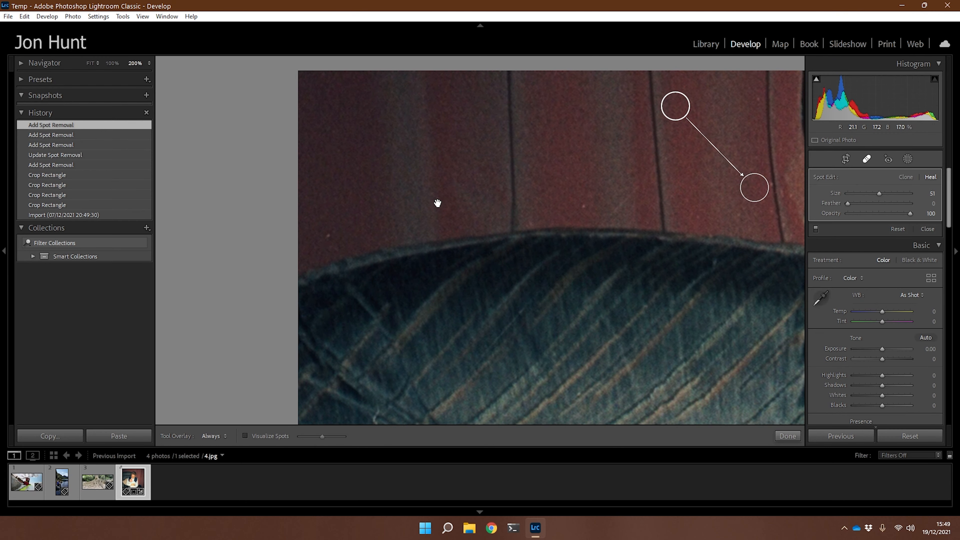
{"action": "left_click_drag", "start_coordinate": [437, 203], "coordinate": [457, 93]}
{"action": "left_click_drag", "start_coordinate": [457, 243], "coordinate": [496, 135]}
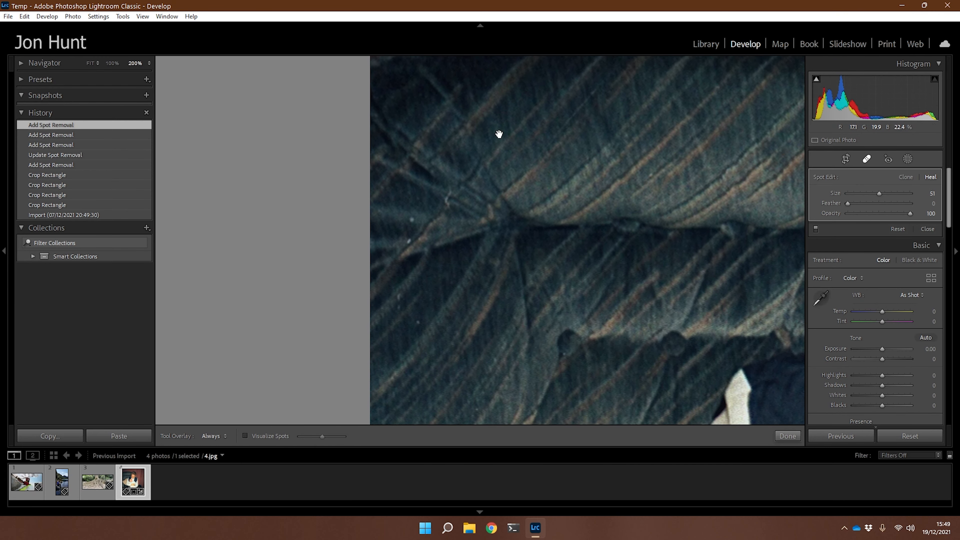
{"action": "left_click_drag", "start_coordinate": [502, 253], "coordinate": [420, 116]}
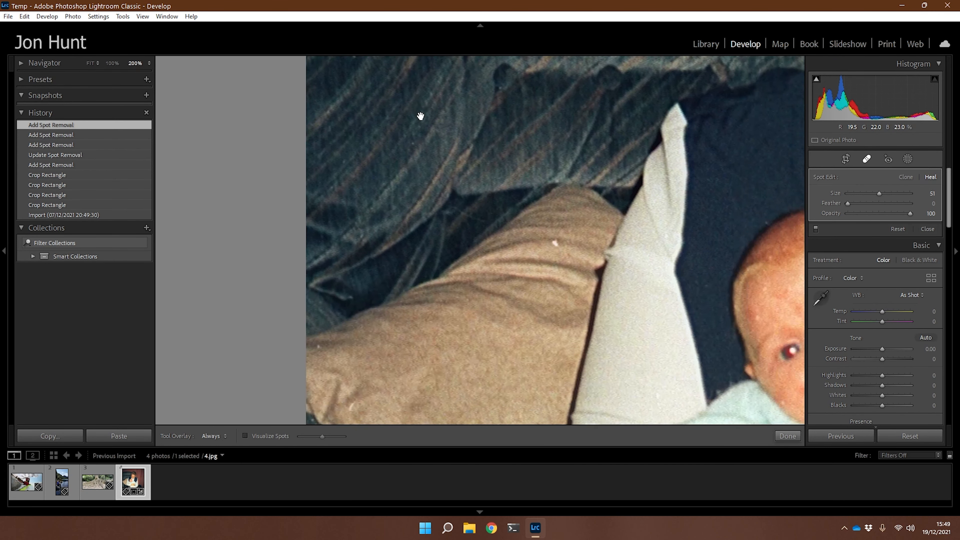
{"action": "left_click", "coordinate": [556, 245]}
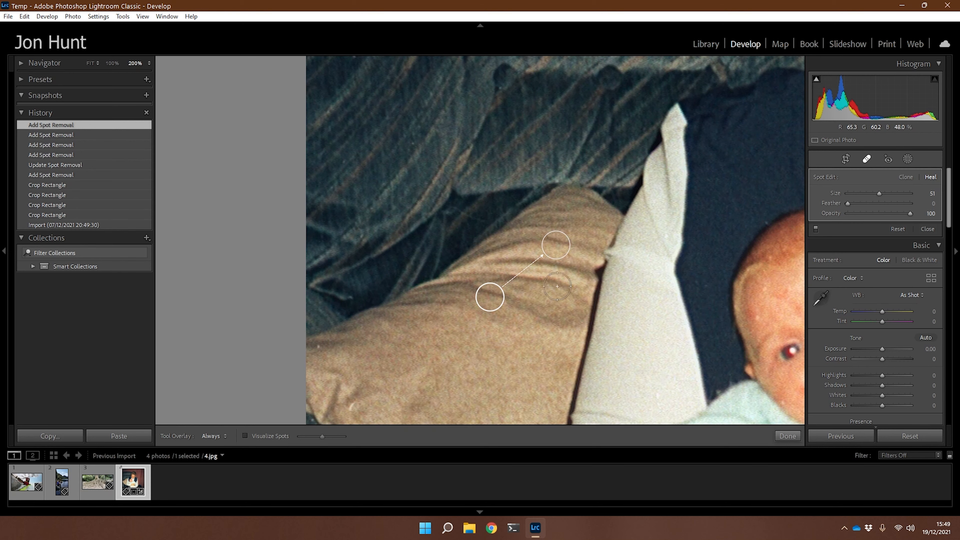
Heal the curved white scratch on the woman's sleeve beside the cushion with a short brush stroke
{"action": "left_click_drag", "start_coordinate": [444, 347], "coordinate": [508, 259]}
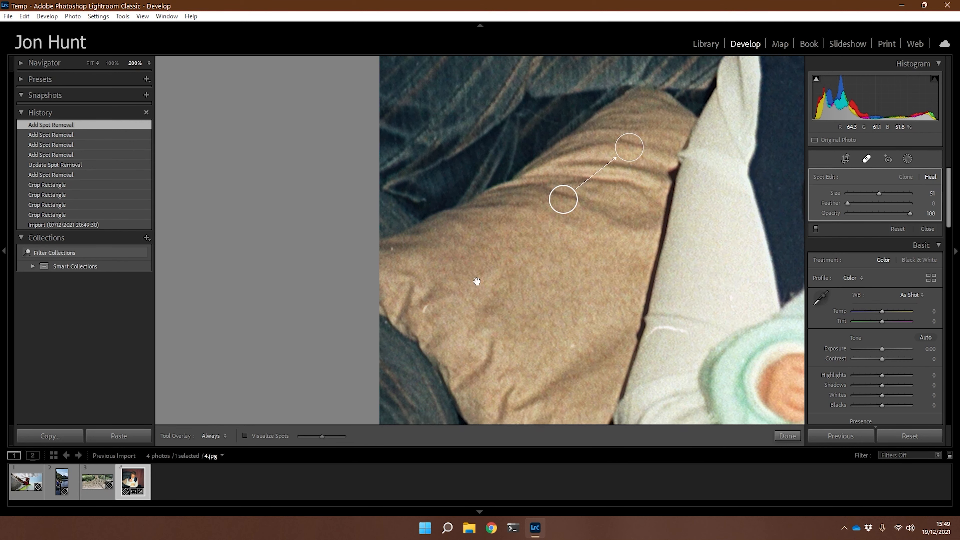
{"action": "left_click_drag", "start_coordinate": [486, 186], "coordinate": [328, 197]}
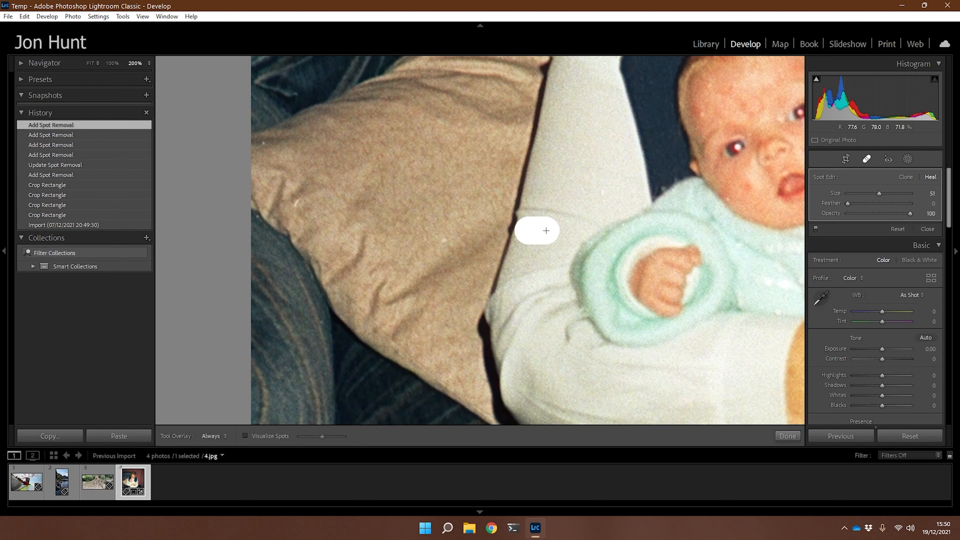
{"action": "left_click", "coordinate": [537, 230]}
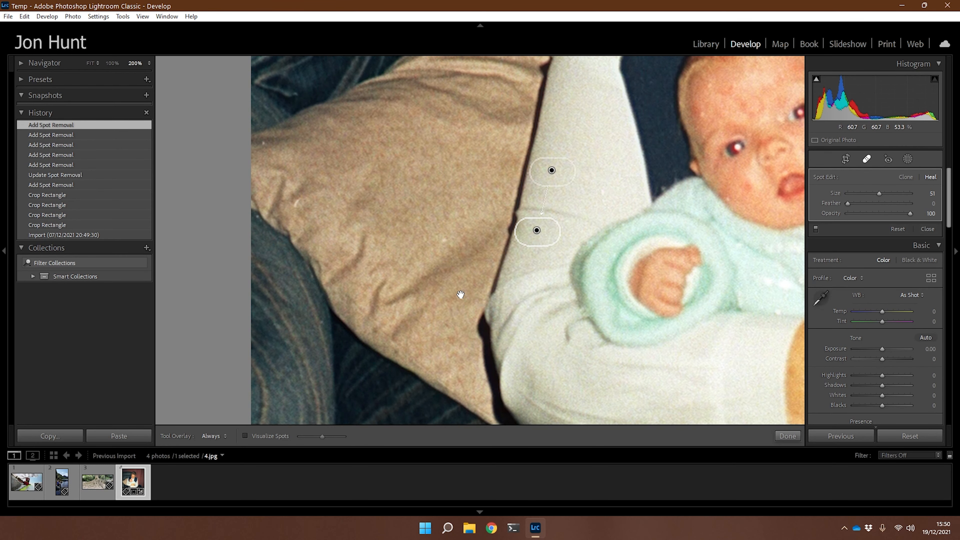
Heal the two light specks on the curtain beside the woman's shoulder, one near the dark fold and one near the photo's edge
{"action": "left_click_drag", "start_coordinate": [460, 295], "coordinate": [482, 221]}
{"action": "left_click_drag", "start_coordinate": [491, 298], "coordinate": [450, 175]}
{"action": "left_click_drag", "start_coordinate": [625, 322], "coordinate": [515, 268]}
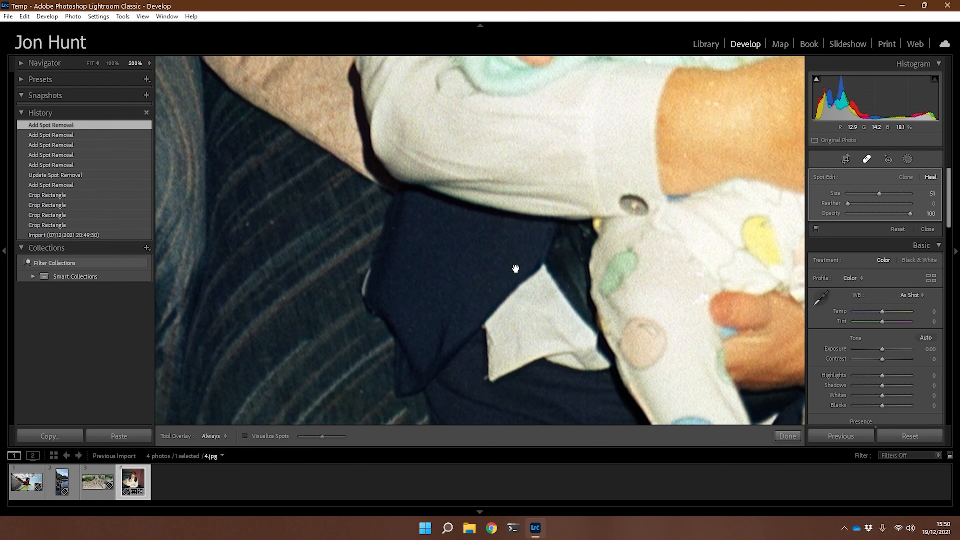
{"action": "left_click_drag", "start_coordinate": [716, 264], "coordinate": [532, 281]}
{"action": "left_click_drag", "start_coordinate": [575, 243], "coordinate": [480, 295]}
{"action": "left_click_drag", "start_coordinate": [551, 227], "coordinate": [404, 288]}
{"action": "left_click_drag", "start_coordinate": [617, 279], "coordinate": [499, 191]}
{"action": "left_click_drag", "start_coordinate": [706, 346], "coordinate": [685, 303]}
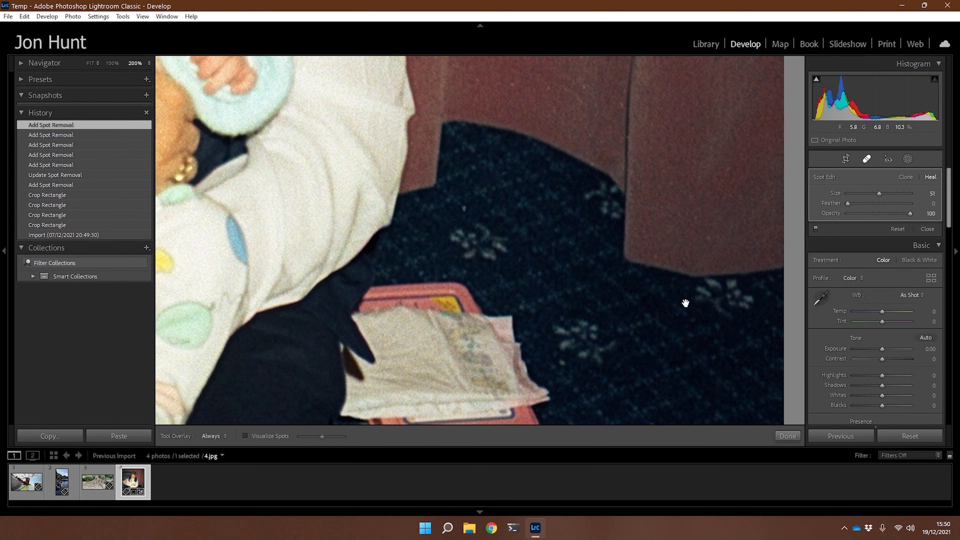
{"action": "left_click_drag", "start_coordinate": [643, 225], "coordinate": [691, 392]}
{"action": "left_click_drag", "start_coordinate": [641, 350], "coordinate": [653, 386]}
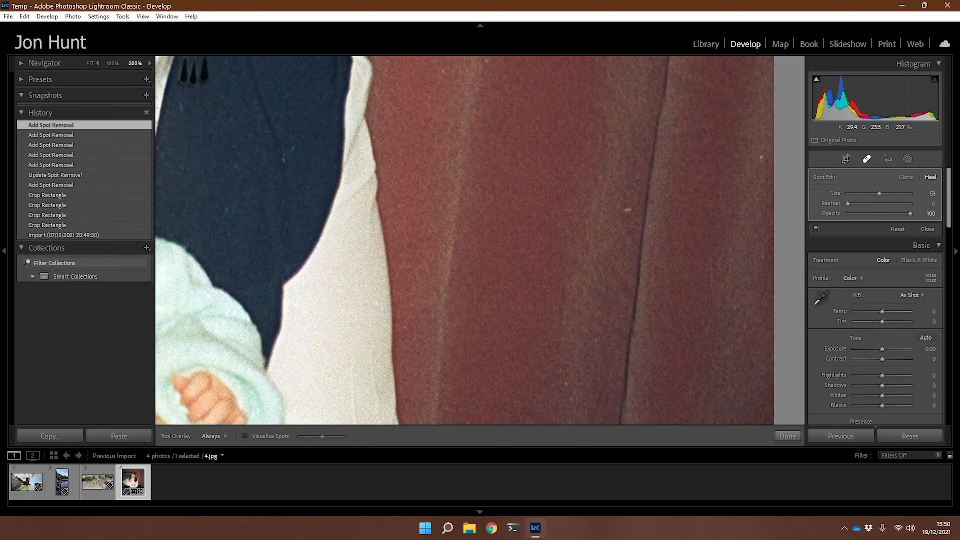
{"action": "left_click", "coordinate": [627, 211]}
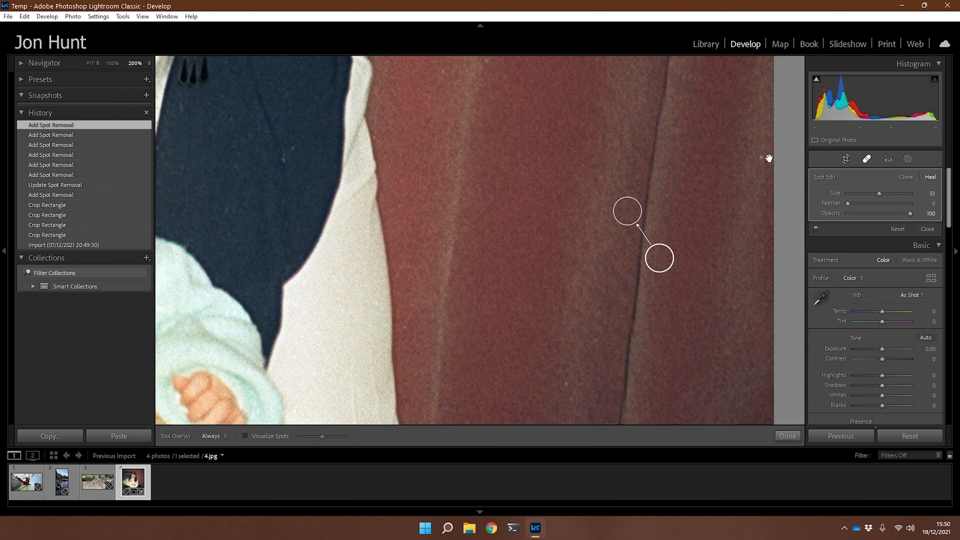
{"action": "left_click", "coordinate": [756, 162]}
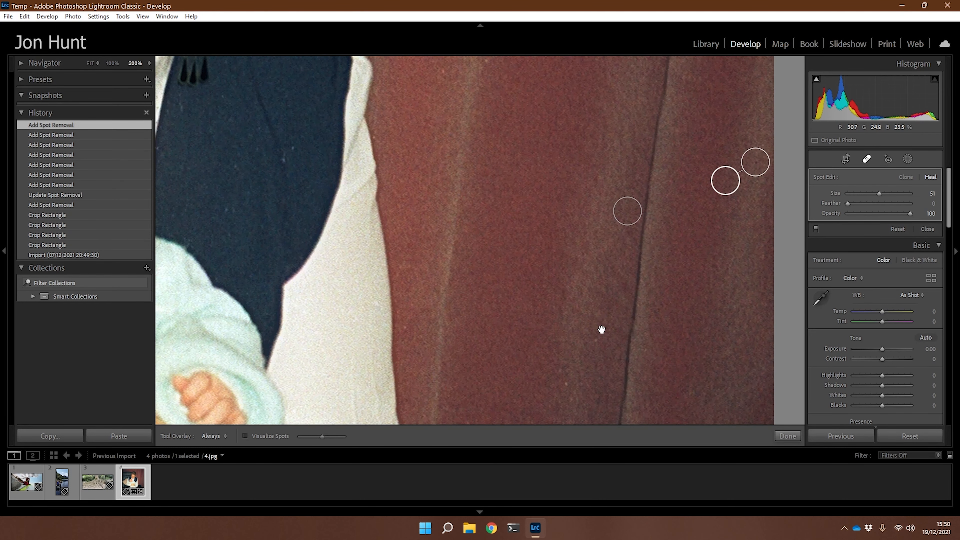
Heal the two light specks on the lower curtain between the woman's sleeve and the dark fold
{"action": "left_click_drag", "start_coordinate": [601, 330], "coordinate": [678, 221]}
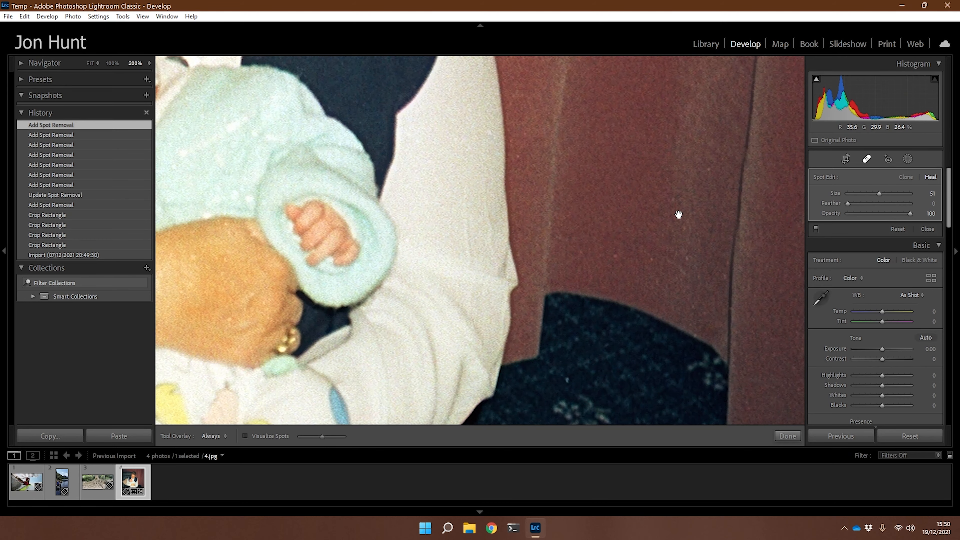
{"action": "left_click", "coordinate": [614, 256]}
{"action": "left_click", "coordinate": [678, 211]}
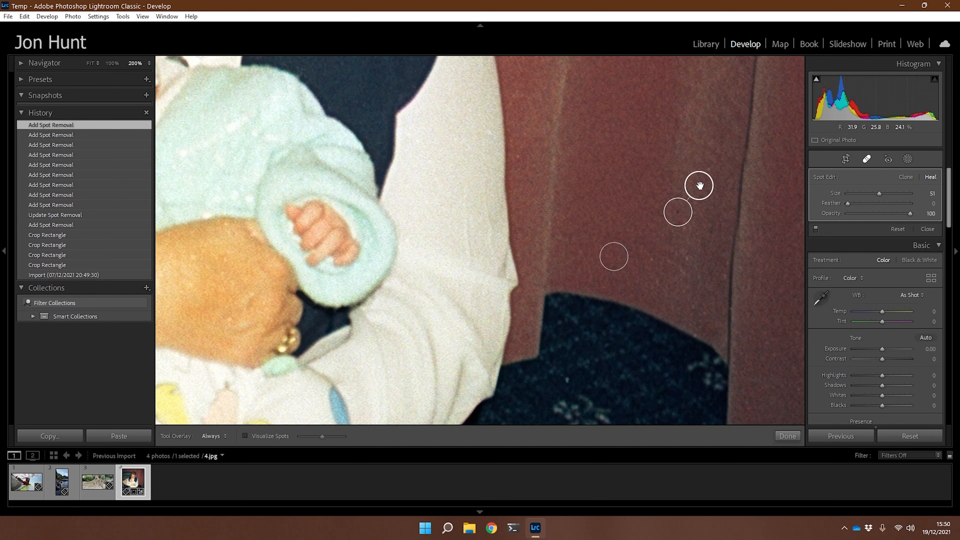
Heal the light speck on the woman's dark trousers beside the baby's raised foot
{"action": "left_click_drag", "start_coordinate": [520, 397], "coordinate": [744, 276]}
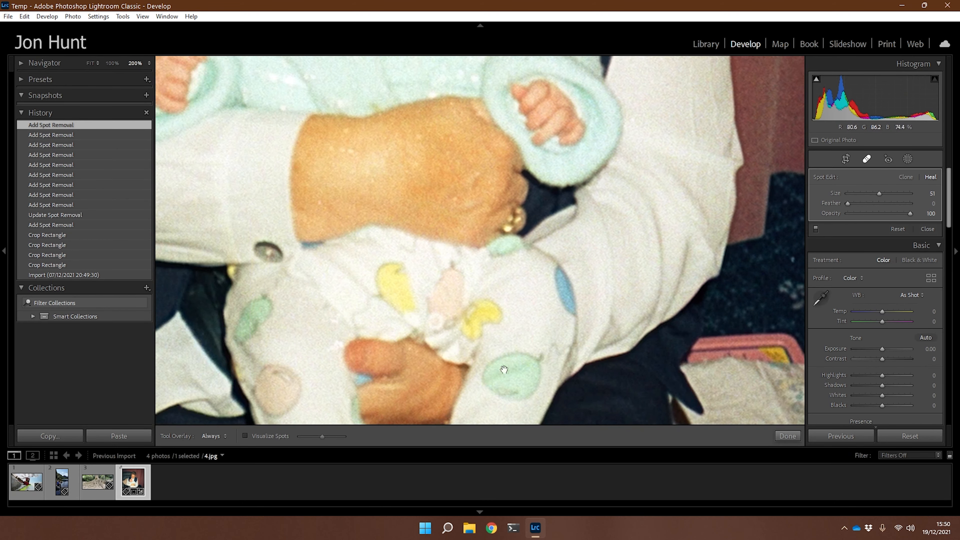
{"action": "left_click_drag", "start_coordinate": [505, 369], "coordinate": [716, 288]}
{"action": "left_click_drag", "start_coordinate": [556, 393], "coordinate": [549, 214]}
{"action": "left_click_drag", "start_coordinate": [426, 343], "coordinate": [264, 323]}
{"action": "left_click", "coordinate": [618, 232]}
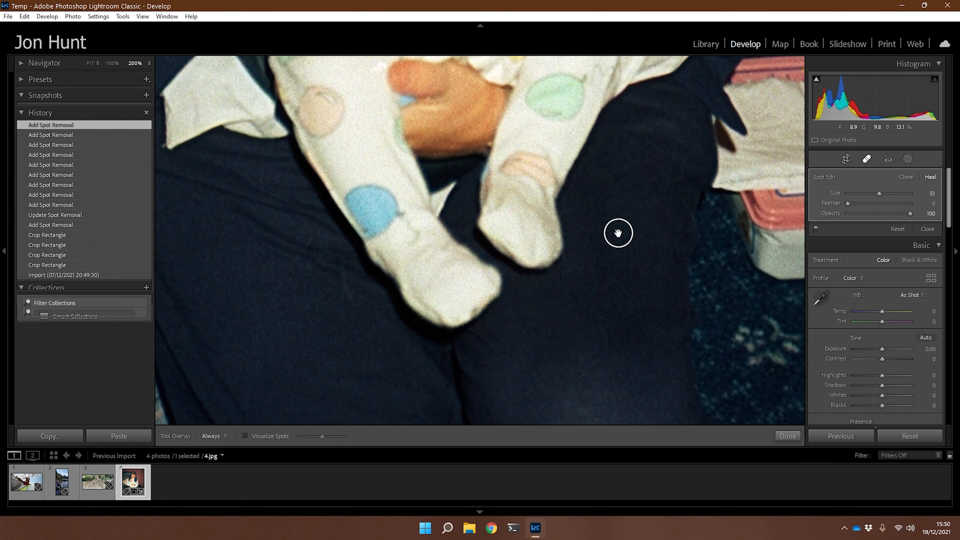
{"action": "left_click_drag", "start_coordinate": [555, 334], "coordinate": [641, 276]}
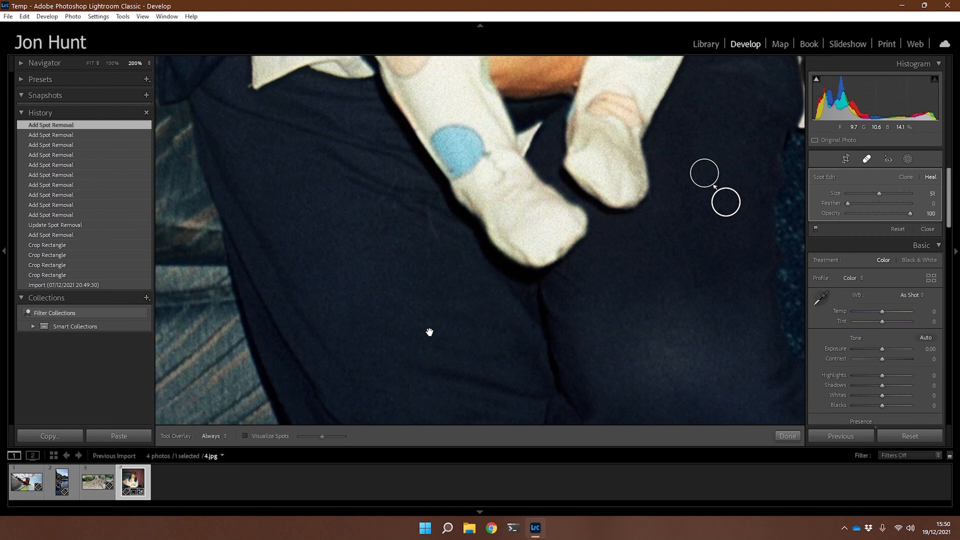
{"action": "left_click_drag", "start_coordinate": [429, 332], "coordinate": [709, 349]}
{"action": "left_click_drag", "start_coordinate": [471, 358], "coordinate": [495, 360]}
{"action": "left_click_drag", "start_coordinate": [508, 249], "coordinate": [409, 342]}
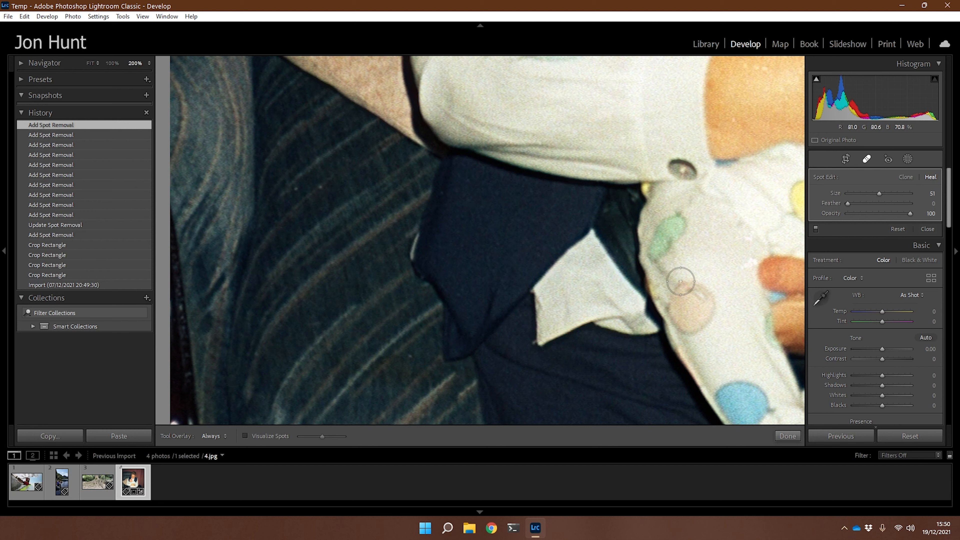
{"action": "right_click", "coordinate": [514, 283]}
{"action": "left_click", "coordinate": [471, 270]}
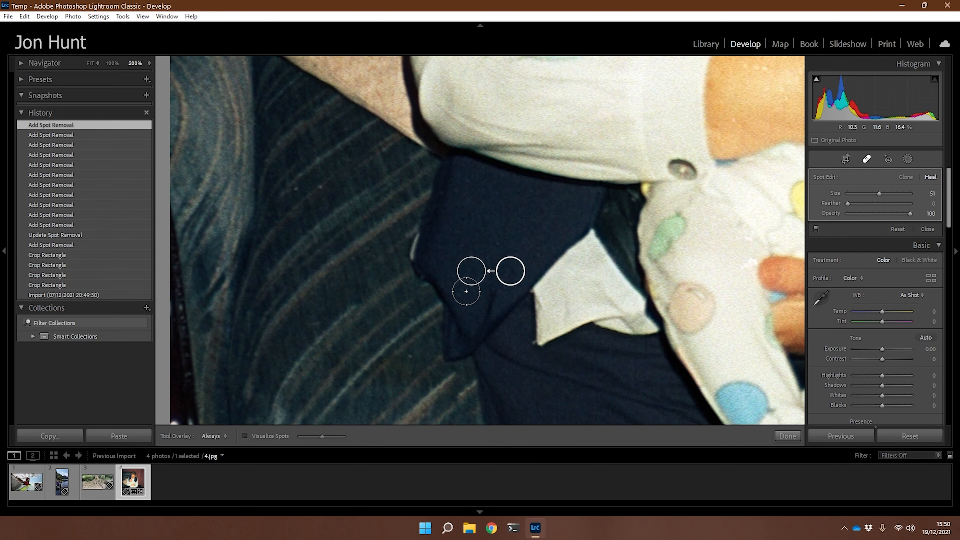
{"action": "key", "text": "ctrl+z"}
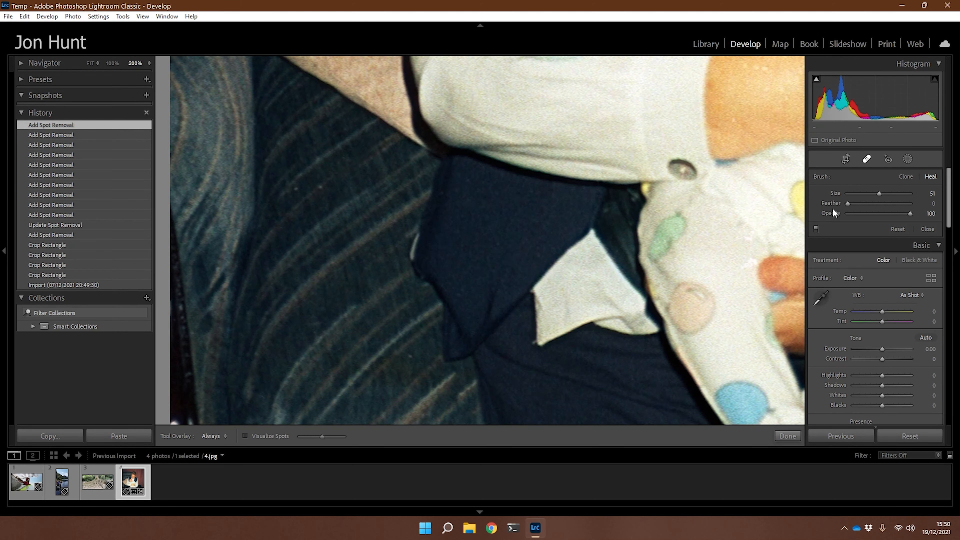
Finish the spot healing, examine the whole photo, and review where the healing spots sit on it
{"action": "left_click", "coordinate": [785, 435]}
{"action": "left_click", "coordinate": [686, 265]}
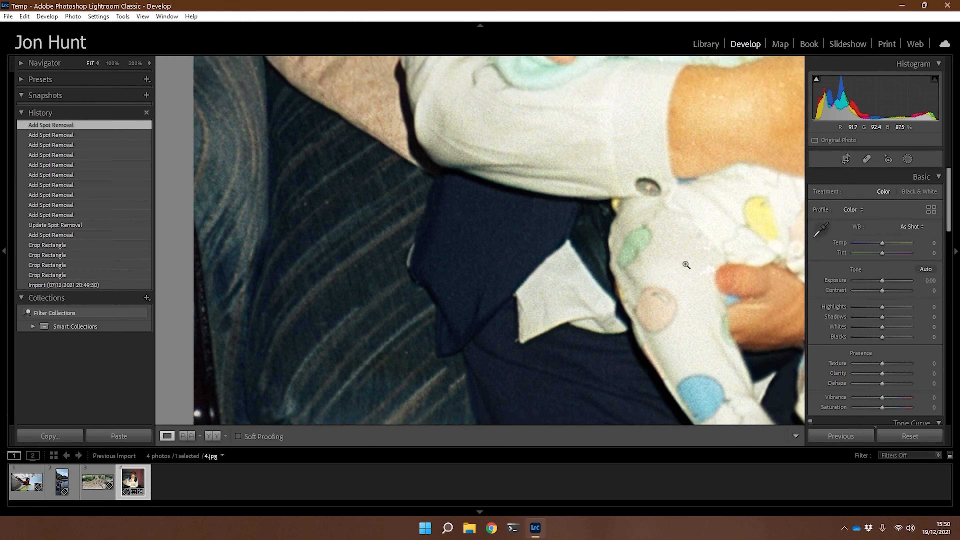
{"action": "left_click", "coordinate": [560, 232]}
{"action": "left_click", "coordinate": [607, 231]}
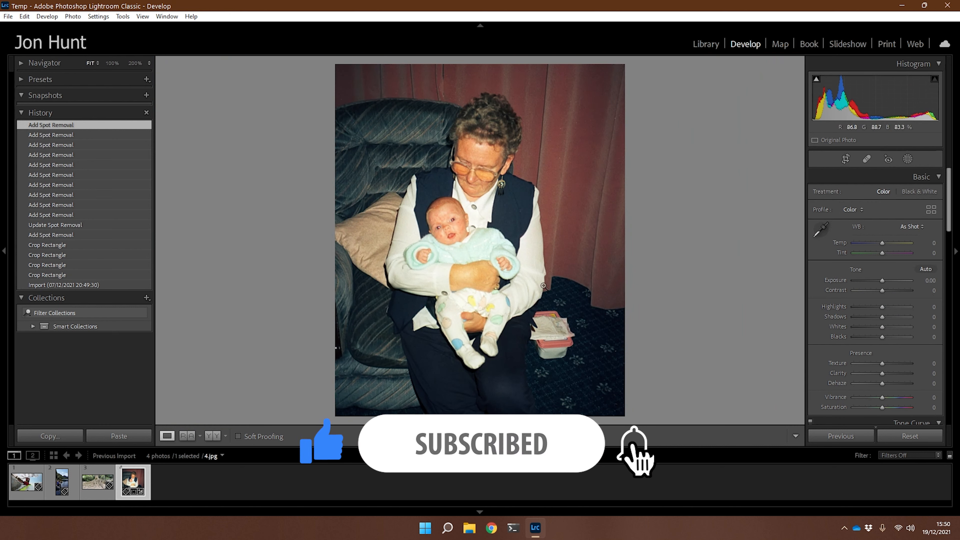
{"action": "left_click", "coordinate": [866, 159]}
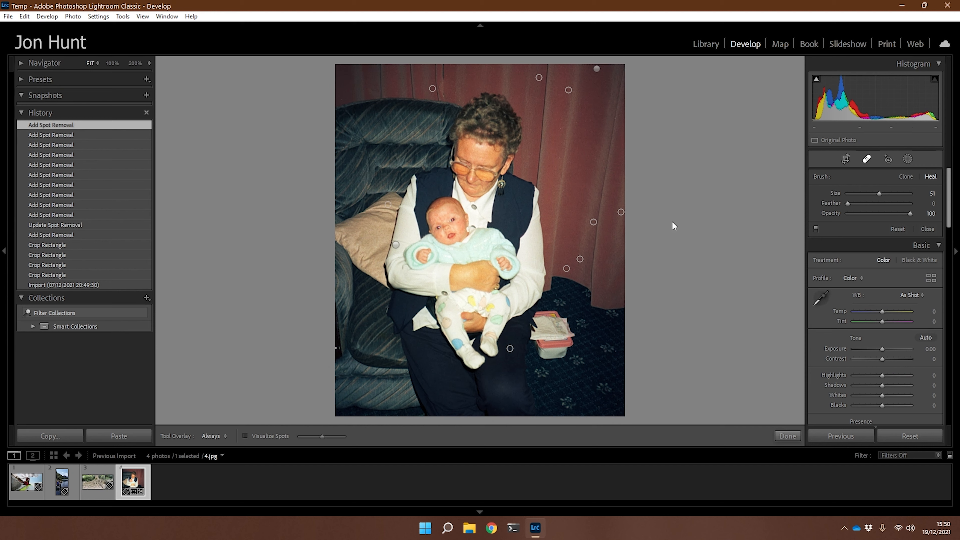
{"action": "left_click", "coordinate": [787, 436]}
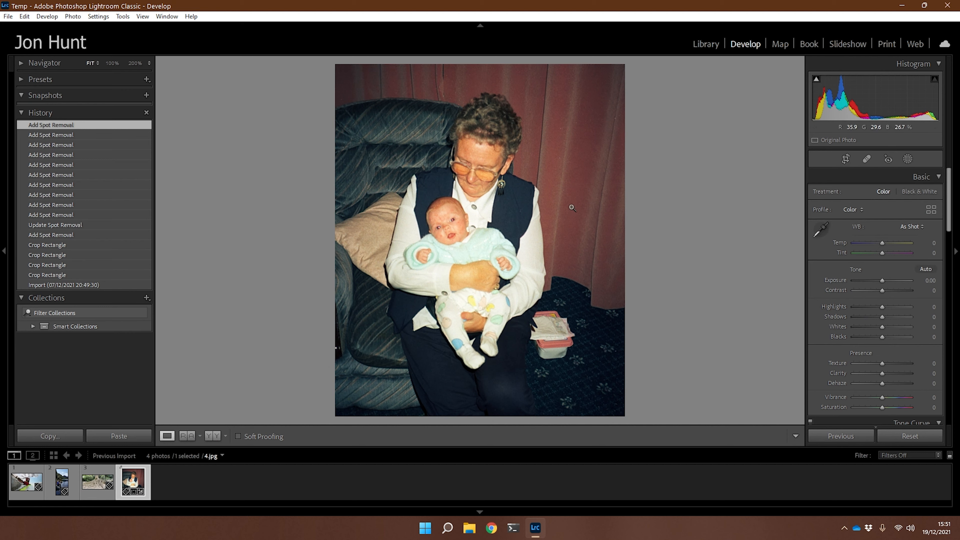
Add a Red Eye Correction for the baby's upper eye and place it centred on the pupil
{"action": "left_click", "coordinate": [446, 225]}
{"action": "left_click_drag", "start_coordinate": [453, 240], "coordinate": [501, 225]}
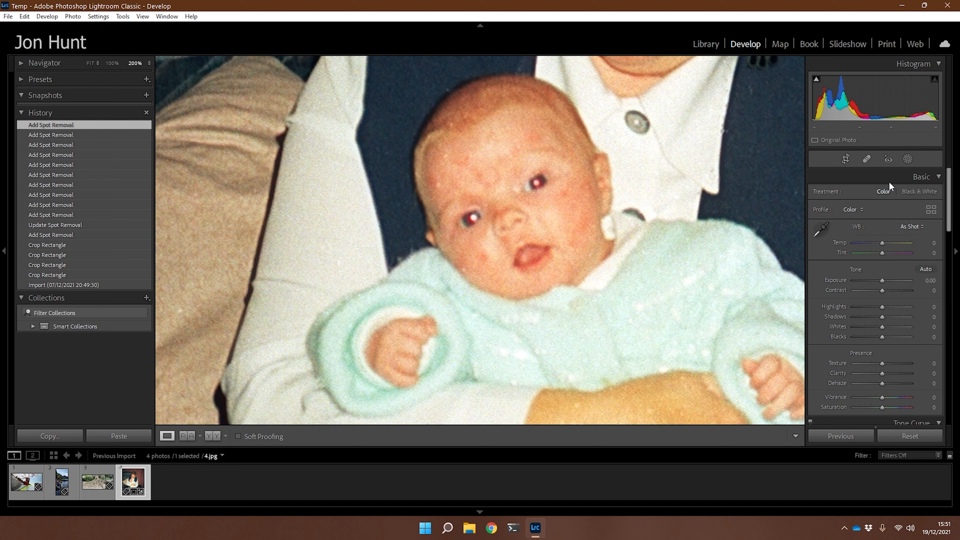
{"action": "left_click", "coordinate": [887, 158]}
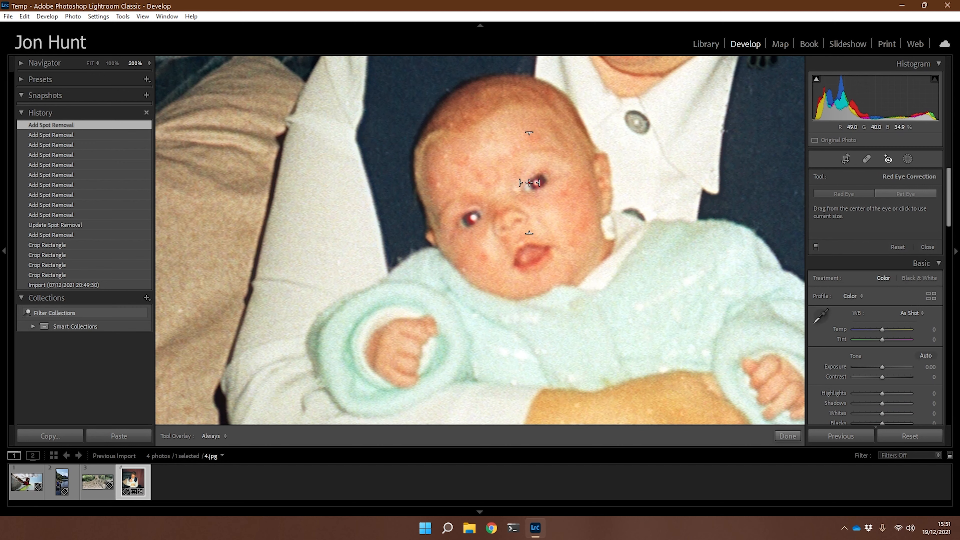
{"action": "mouse_move", "coordinate": [522, 188]}
{"action": "left_mouse_down"}
{"action": "mouse_move", "coordinate": [542, 178]}
{"action": "mouse_move", "coordinate": [563, 205]}
{"action": "left_mouse_up"}
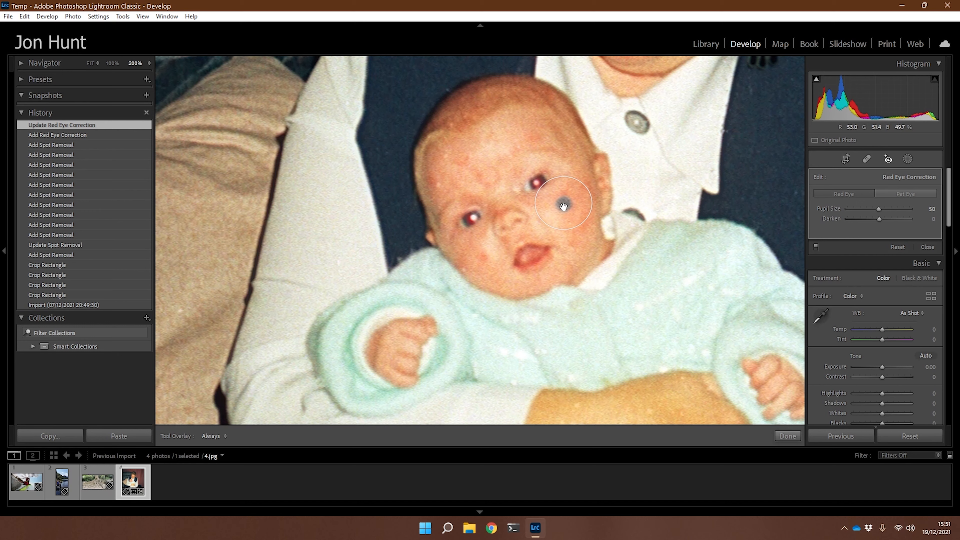
{"action": "left_click_drag", "start_coordinate": [565, 206], "coordinate": [538, 186]}
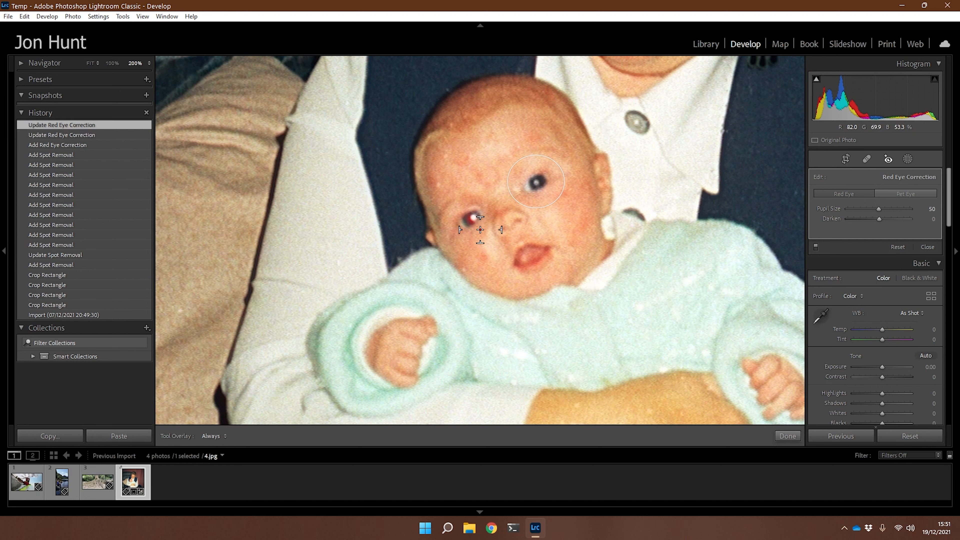
Correct the red eye in the baby's other eye, nearer the cushion, and finish the Red Eye Correction
{"action": "left_click", "coordinate": [472, 219]}
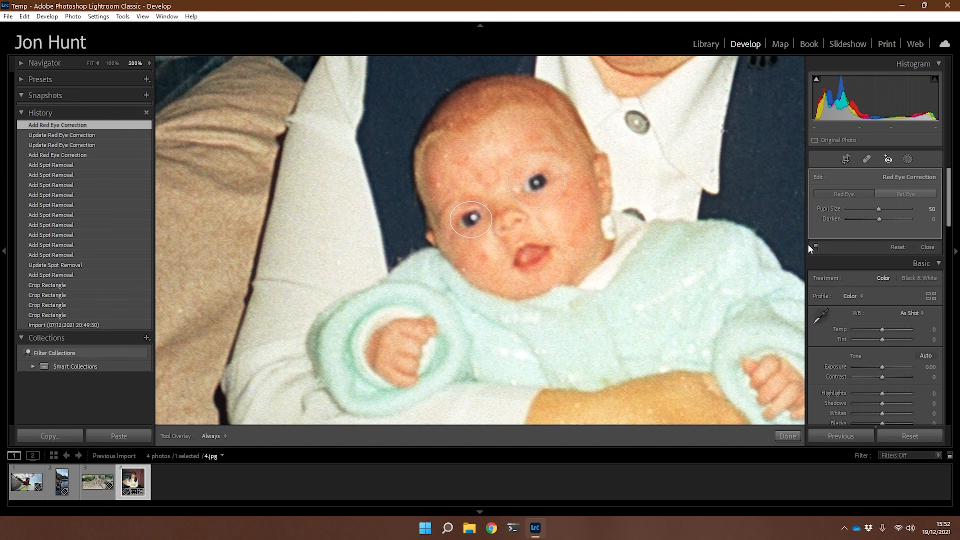
{"action": "left_click", "coordinate": [787, 436]}
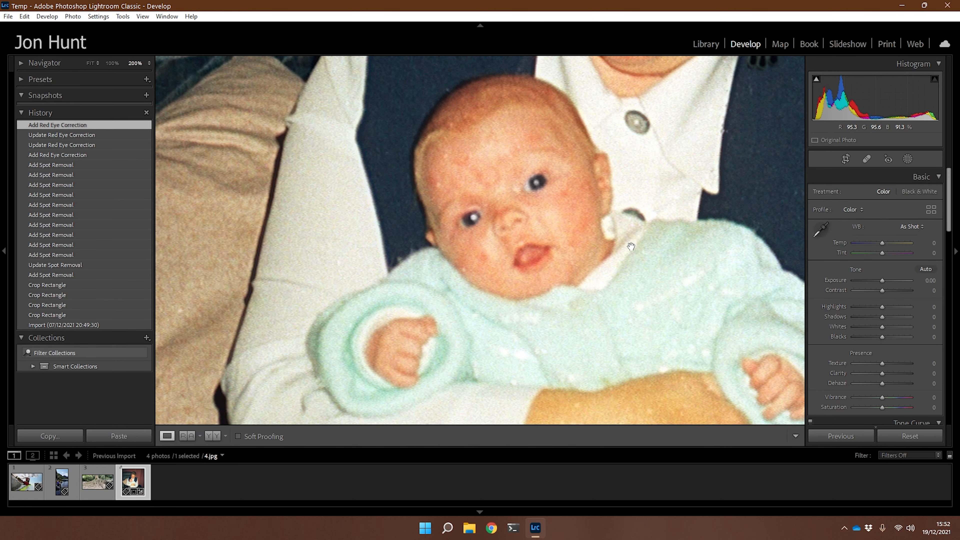
{"action": "left_click", "coordinate": [478, 180]}
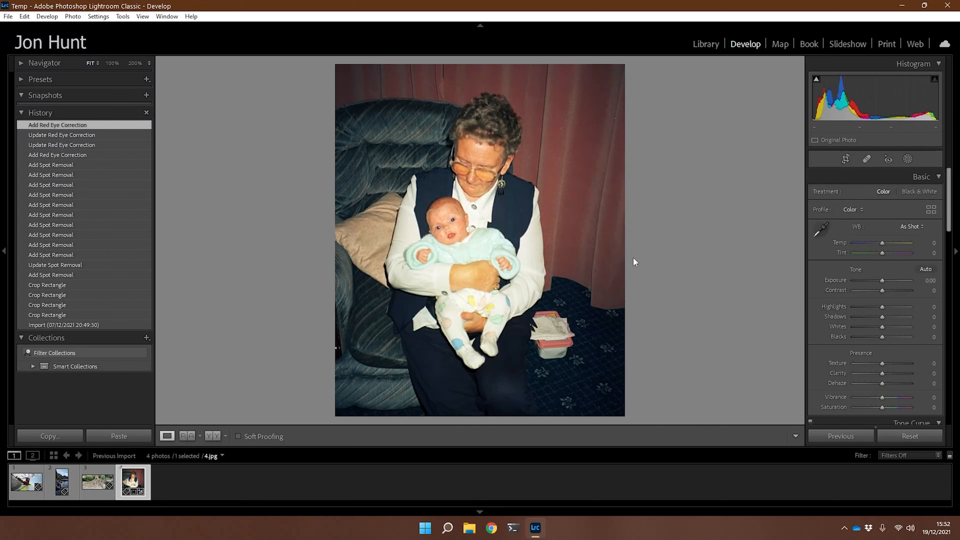
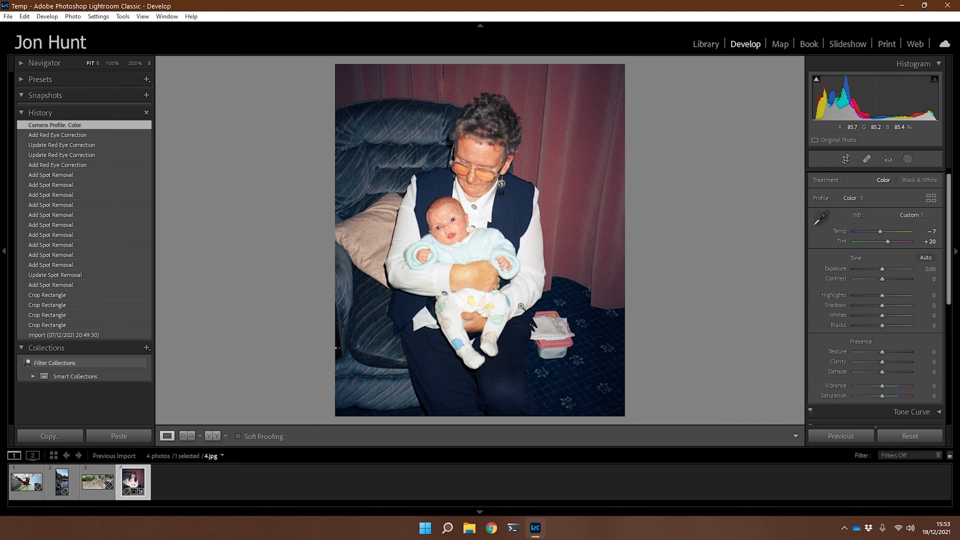
Undo the last white balance and profile changes, and raise the tint to +25 with the temperature at 0
{"action": "key", "text": "ctrl+z"}
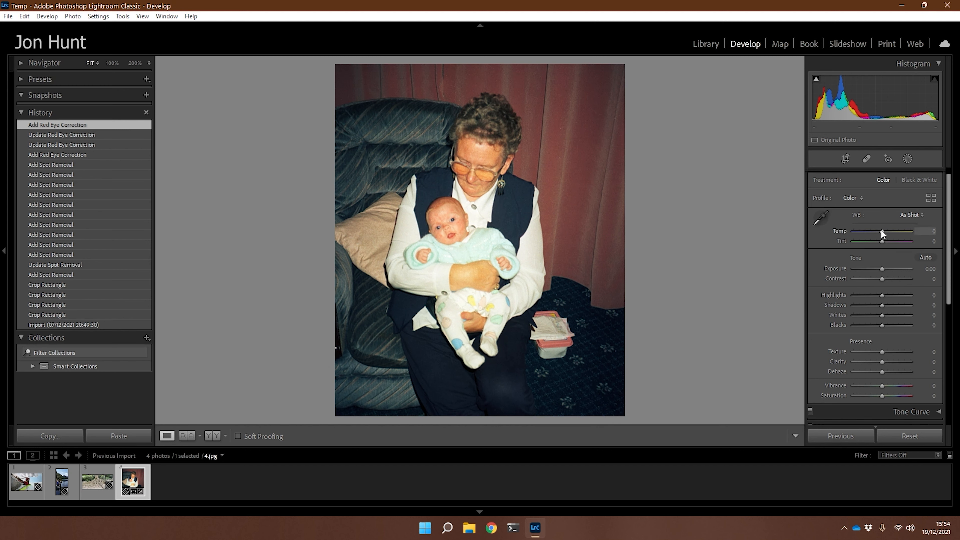
{"action": "mouse_move", "coordinate": [881, 231]}
{"action": "left_mouse_down"}
{"action": "mouse_move", "coordinate": [856, 231]}
{"action": "mouse_move", "coordinate": [898, 231]}
{"action": "mouse_move", "coordinate": [882, 230]}
{"action": "left_mouse_up"}
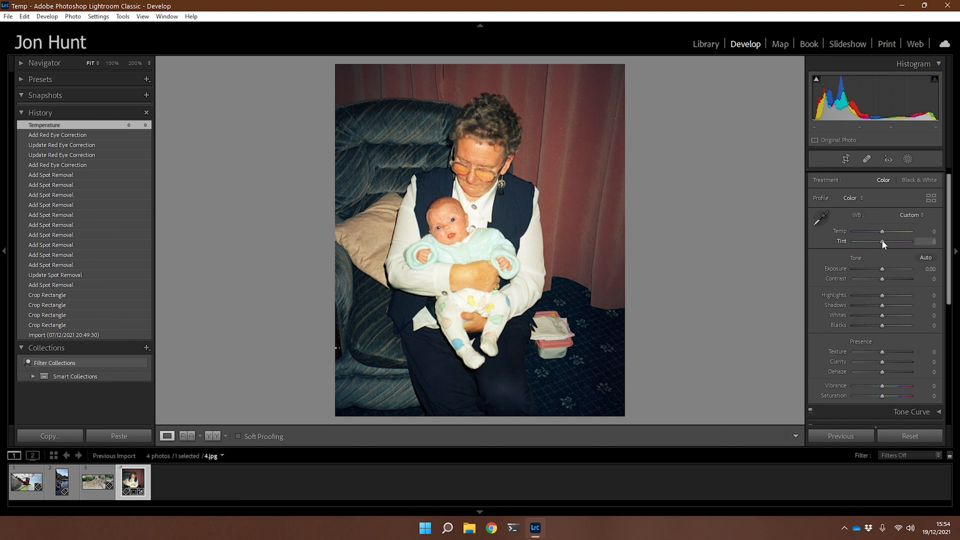
{"action": "mouse_move", "coordinate": [882, 241]}
{"action": "left_mouse_down"}
{"action": "mouse_move", "coordinate": [866, 241]}
{"action": "mouse_move", "coordinate": [904, 241]}
{"action": "mouse_move", "coordinate": [888, 241]}
{"action": "left_mouse_up"}
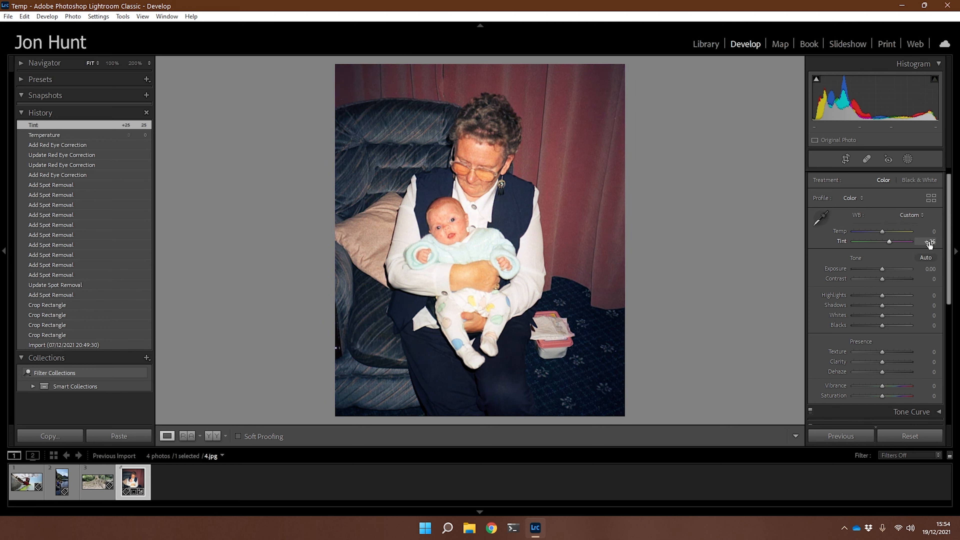
Set the tint to 0
{"action": "left_click", "coordinate": [929, 244]}
{"action": "type", "text": "0"}
{"action": "key", "text": "Delete"}
{"action": "key", "text": "Return"}
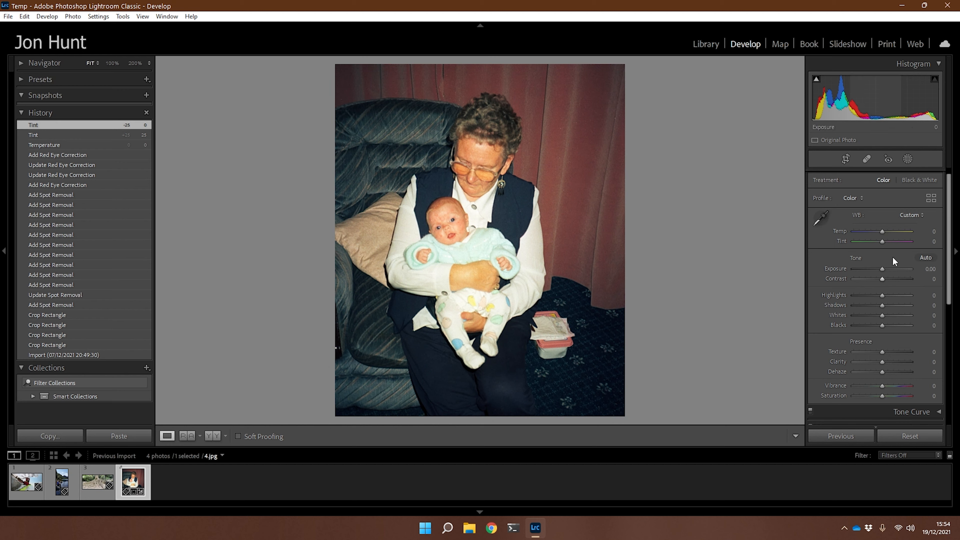
Try an exposure of -0.09 and a contrast of -4, and set both back to 0
{"action": "scroll", "coordinate": [950, 258], "scroll_direction": "down", "scroll_amount": 1}
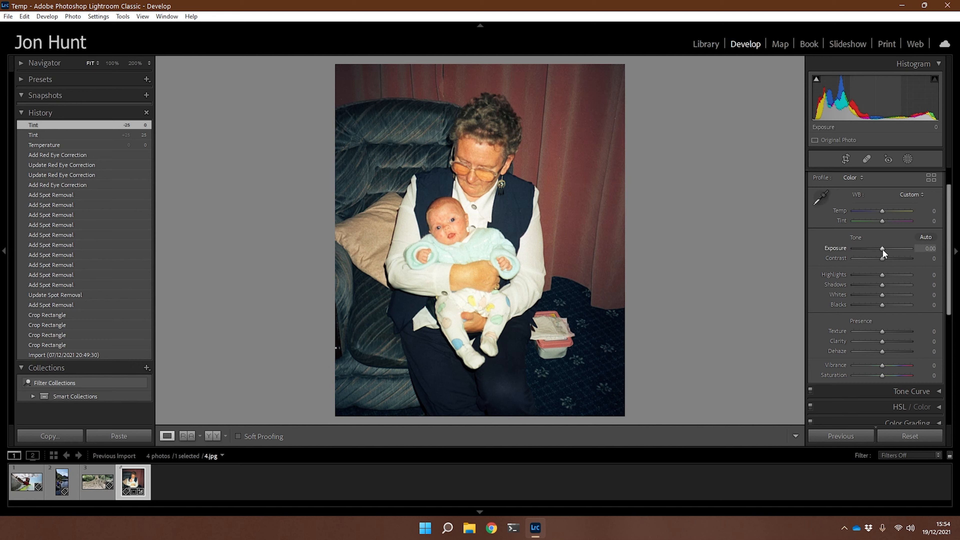
{"action": "mouse_move", "coordinate": [882, 248]}
{"action": "left_mouse_down"}
{"action": "mouse_move", "coordinate": [867, 256]}
{"action": "mouse_move", "coordinate": [882, 257]}
{"action": "left_mouse_up"}
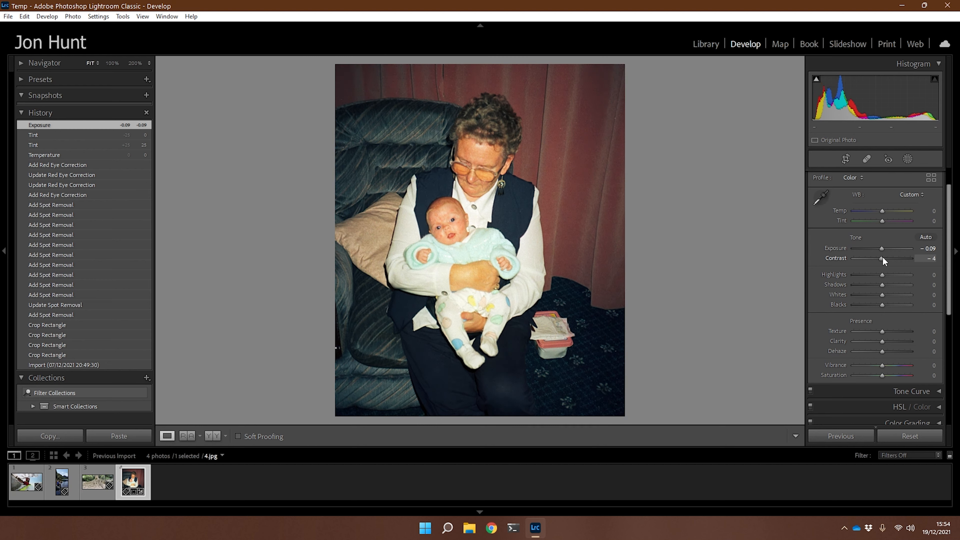
{"action": "left_click", "coordinate": [926, 258]}
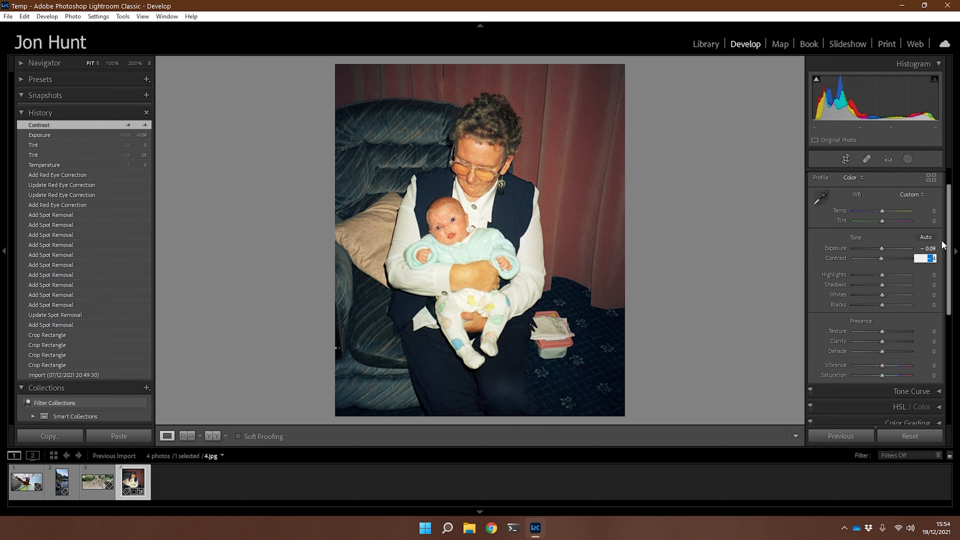
{"action": "type", "text": "0"}
{"action": "key", "text": "Return"}
{"action": "left_click", "coordinate": [933, 248]}
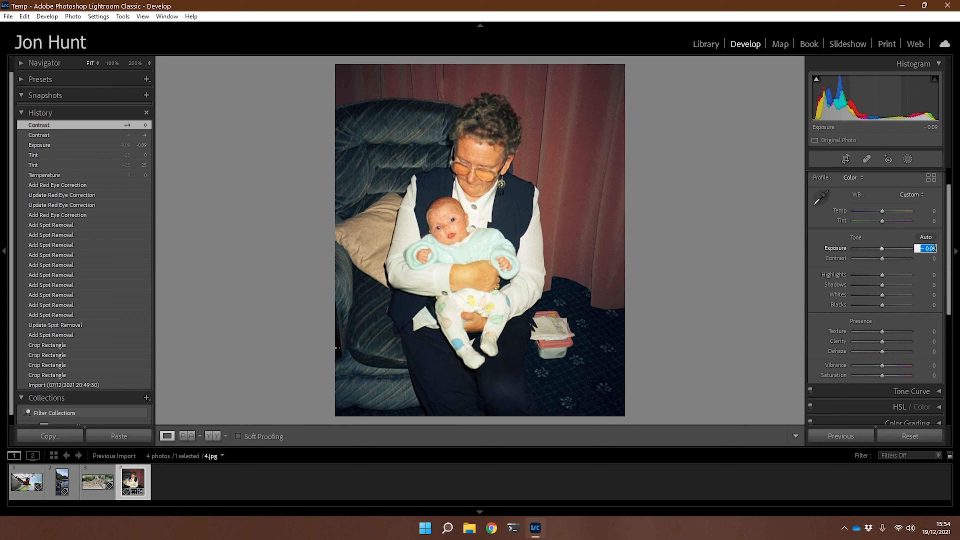
{"action": "type", "text": "0"}
{"action": "key", "text": "Return"}
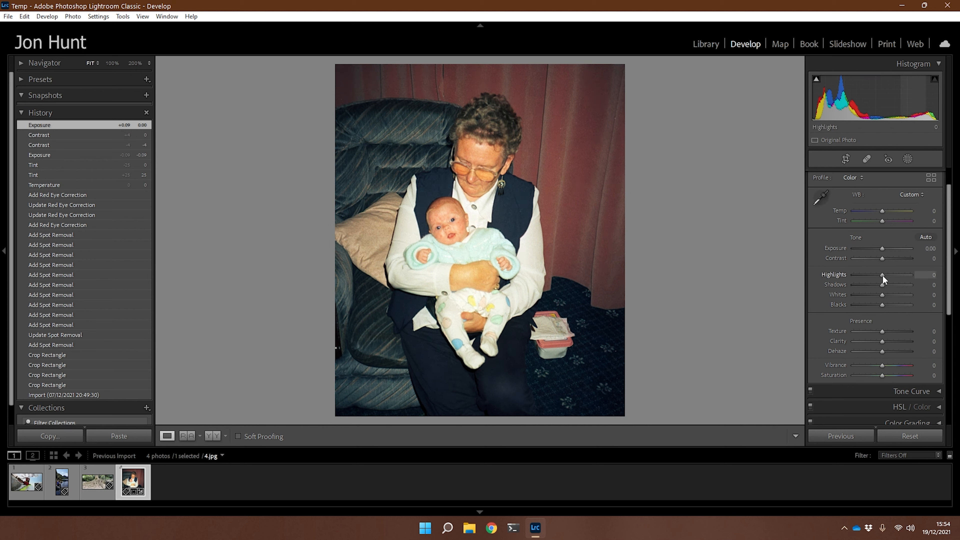
Set Highlights to -88, Shadows to +11, Whites to -12 and Blacks to -44, and replace them with automatic tone settings
{"action": "left_click_drag", "start_coordinate": [882, 275], "coordinate": [869, 305]}
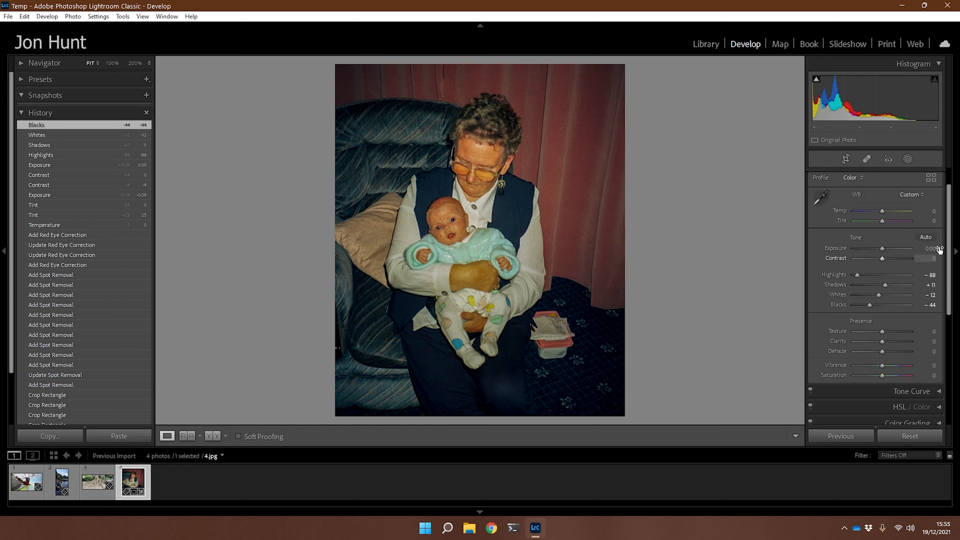
{"action": "left_click", "coordinate": [926, 238]}
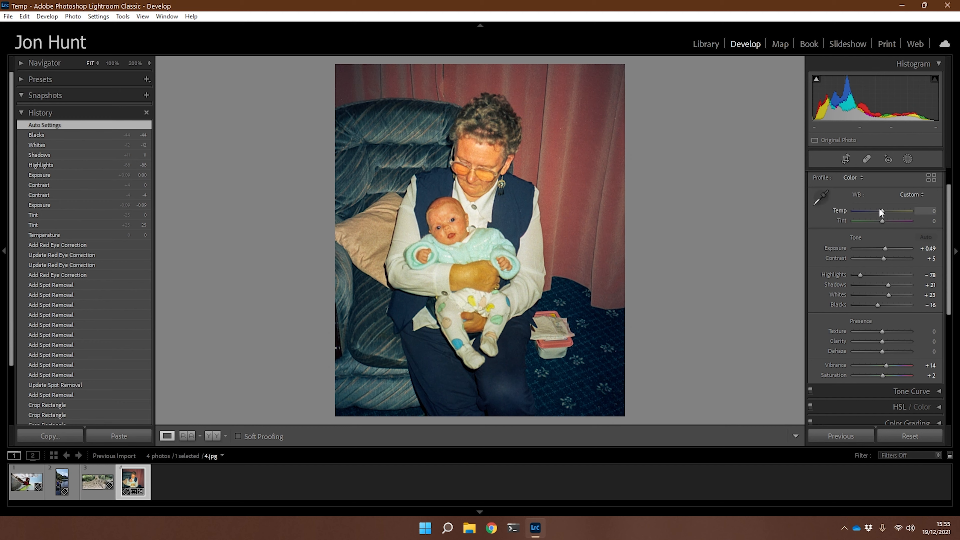
Set the white balance by sampling the woman's white sleeve beneath the baby's arm as the neutral target
{"action": "left_click", "coordinate": [821, 197]}
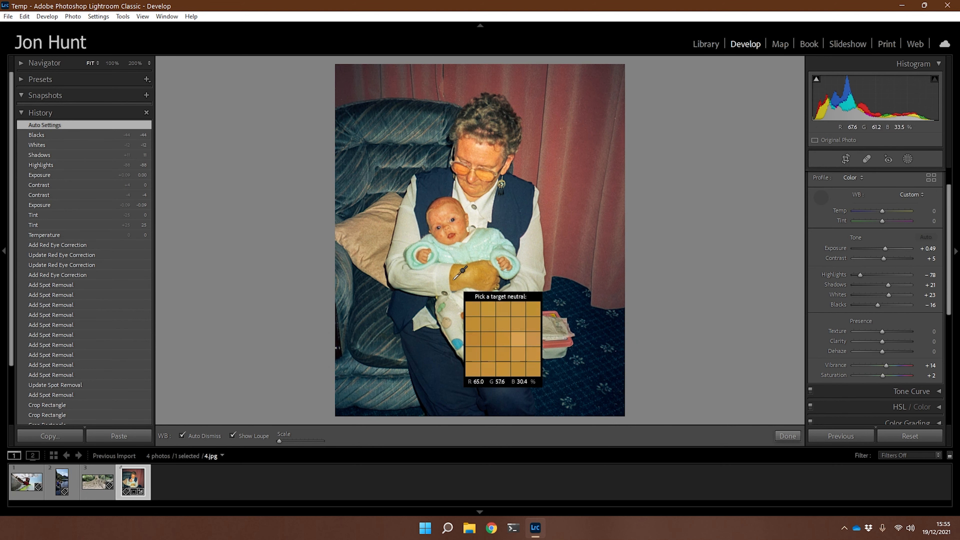
{"action": "left_click", "coordinate": [447, 271]}
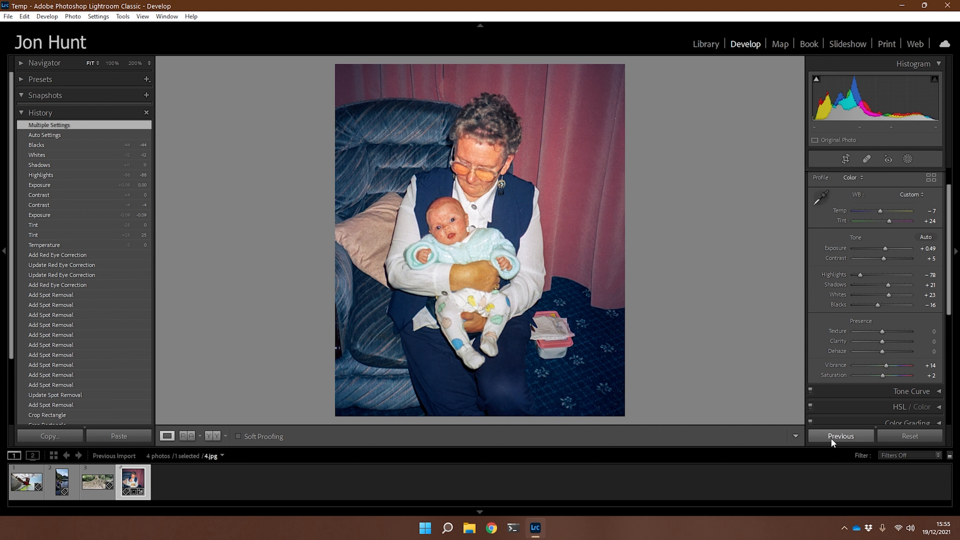
Reset all edits on the family photo and open the tree-roots photo, 2.jpg
{"action": "left_click", "coordinate": [894, 441]}
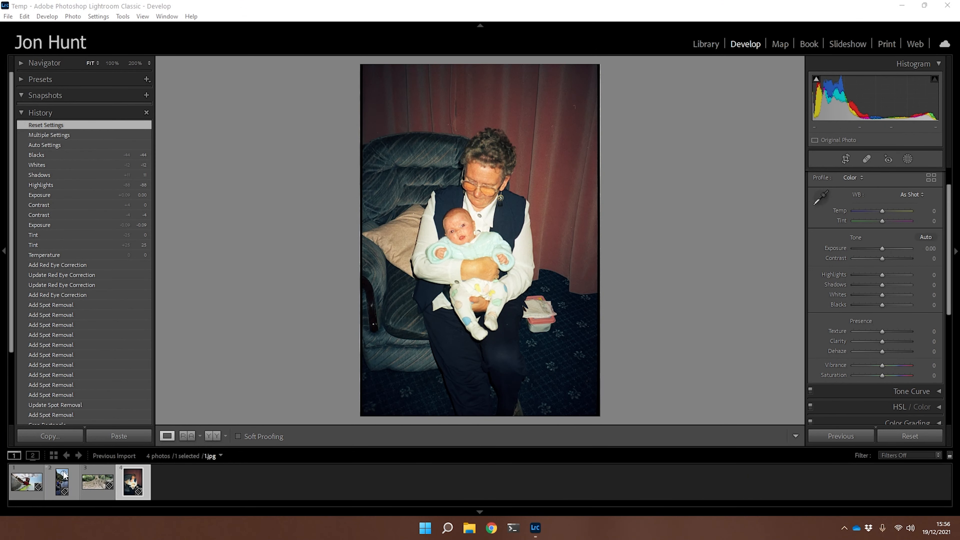
{"action": "left_click", "coordinate": [95, 488]}
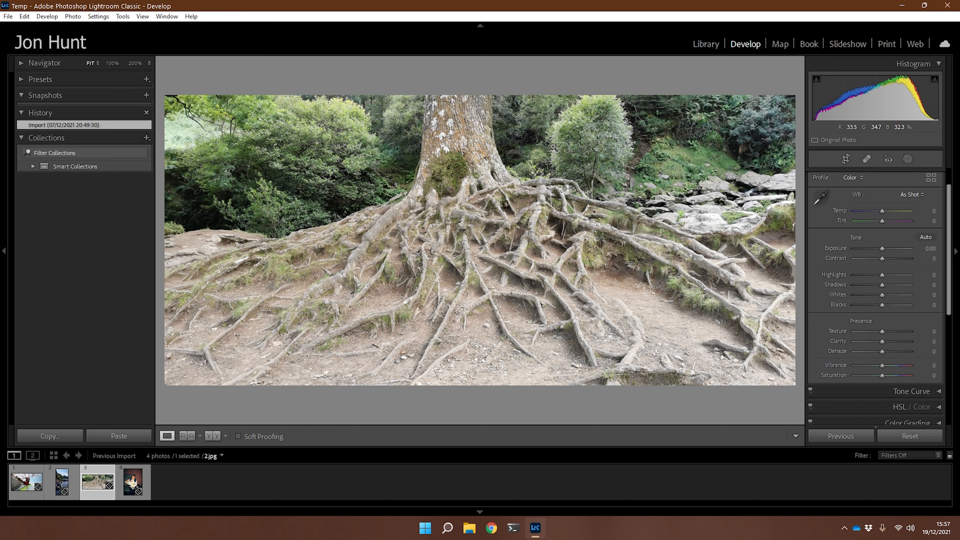
Apply automatic tone settings to the tree-roots photo and raise Texture to +100
{"action": "left_click", "coordinate": [927, 236]}
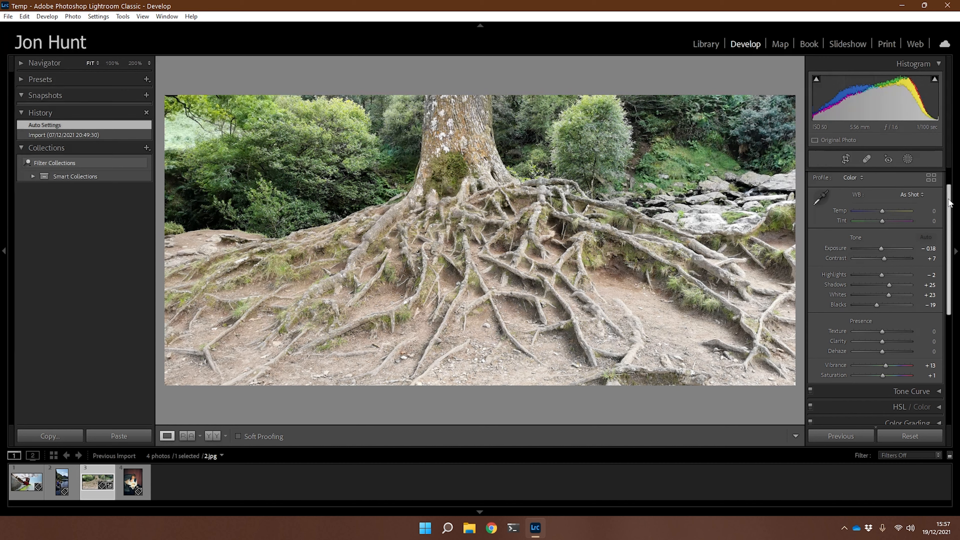
{"action": "scroll", "coordinate": [948, 202], "scroll_direction": "down", "scroll_amount": 3}
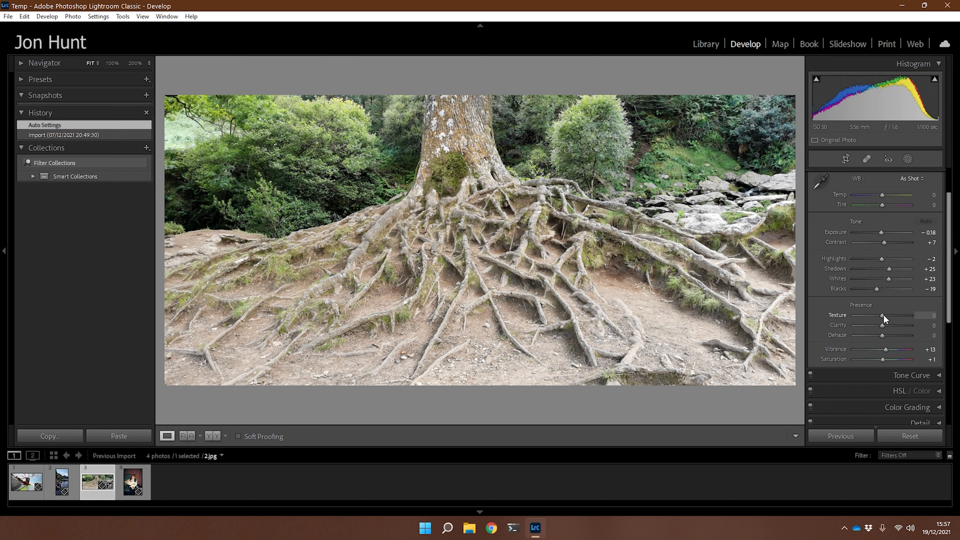
{"action": "left_click_drag", "start_coordinate": [888, 315], "coordinate": [922, 314]}
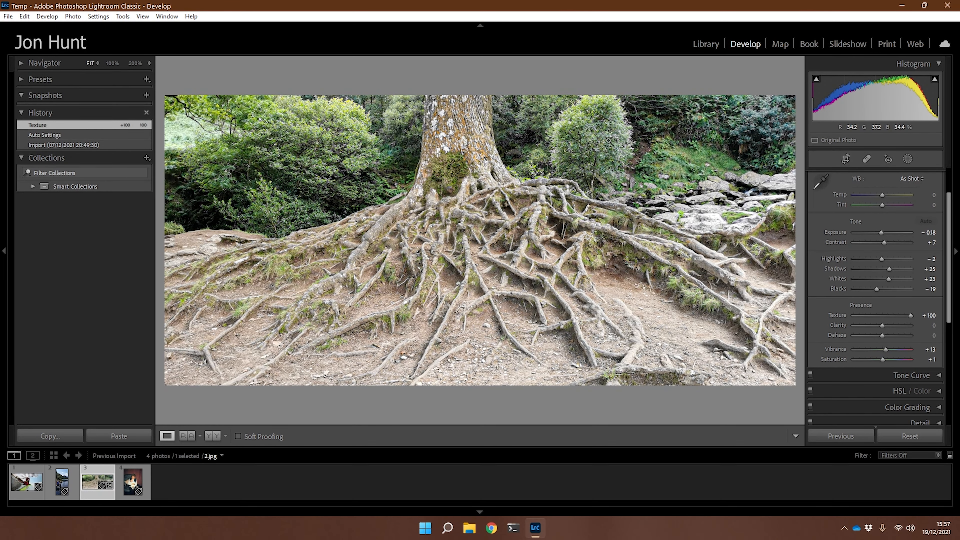
{"action": "left_click", "coordinate": [550, 148]}
{"action": "left_click_drag", "start_coordinate": [532, 159], "coordinate": [519, 176]}
{"action": "left_click_drag", "start_coordinate": [388, 232], "coordinate": [543, 179]}
{"action": "left_click_drag", "start_coordinate": [461, 198], "coordinate": [525, 192]}
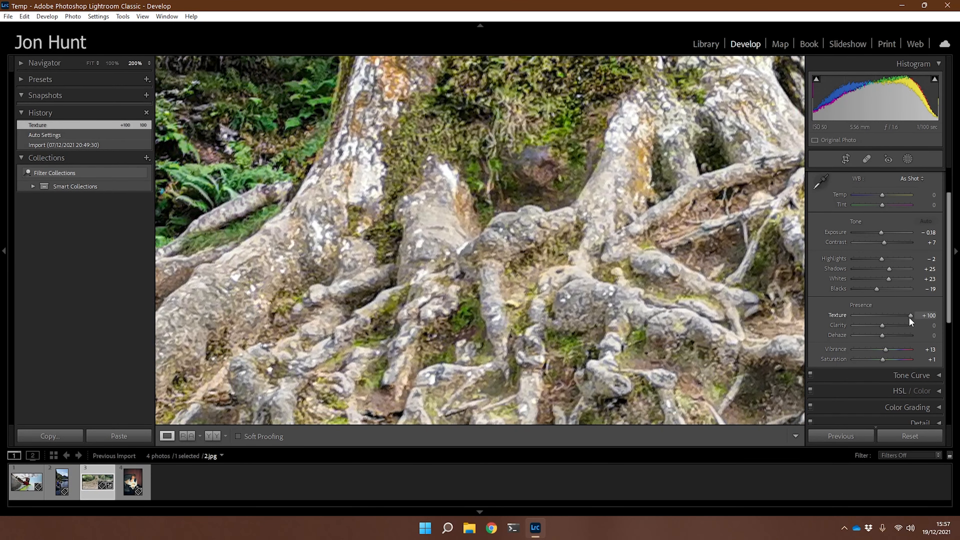
Try Clarity at +25 and Dehaze at +2, and return Texture, Clarity and Dehaze to 0
{"action": "left_click_drag", "start_coordinate": [909, 315], "coordinate": [882, 335]}
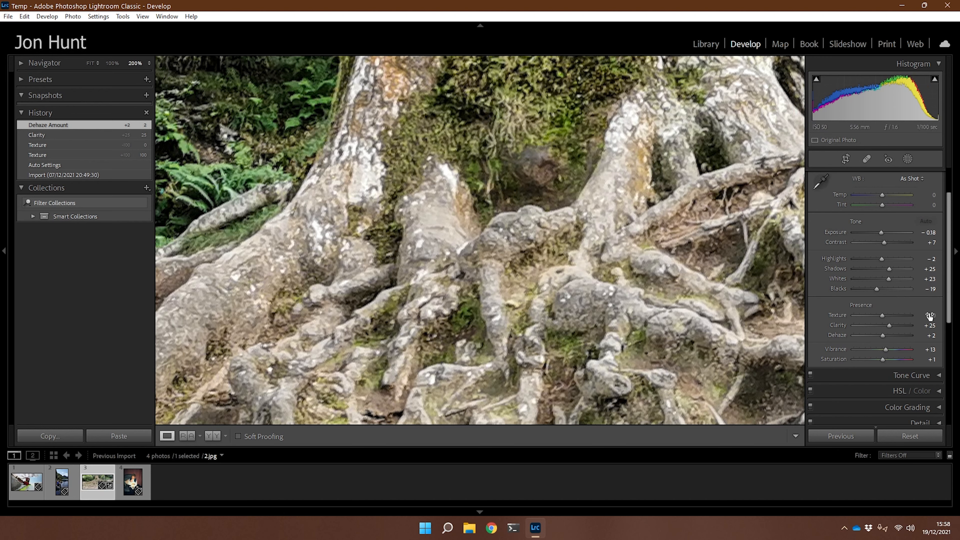
{"action": "left_click", "coordinate": [927, 325]}
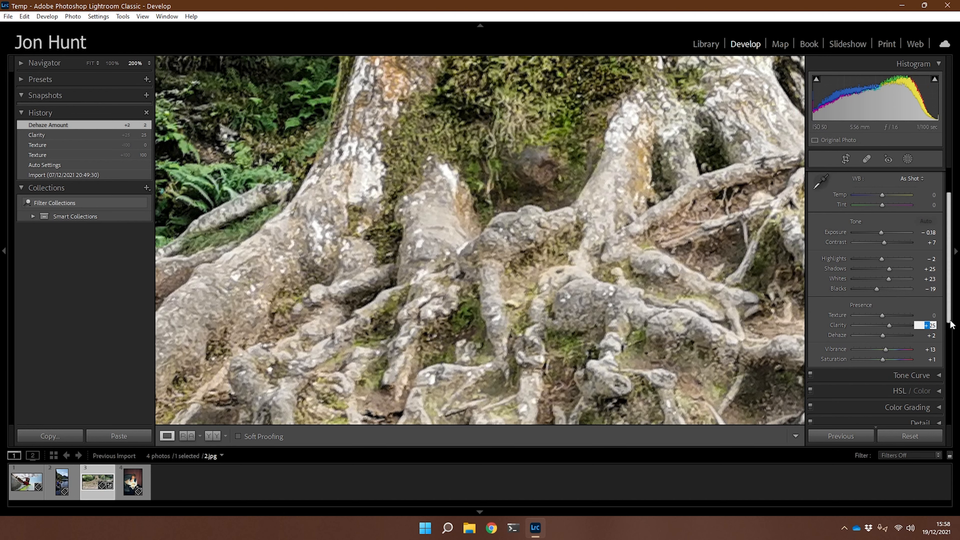
{"action": "key", "text": "BackSpace"}
{"action": "key", "text": "Return"}
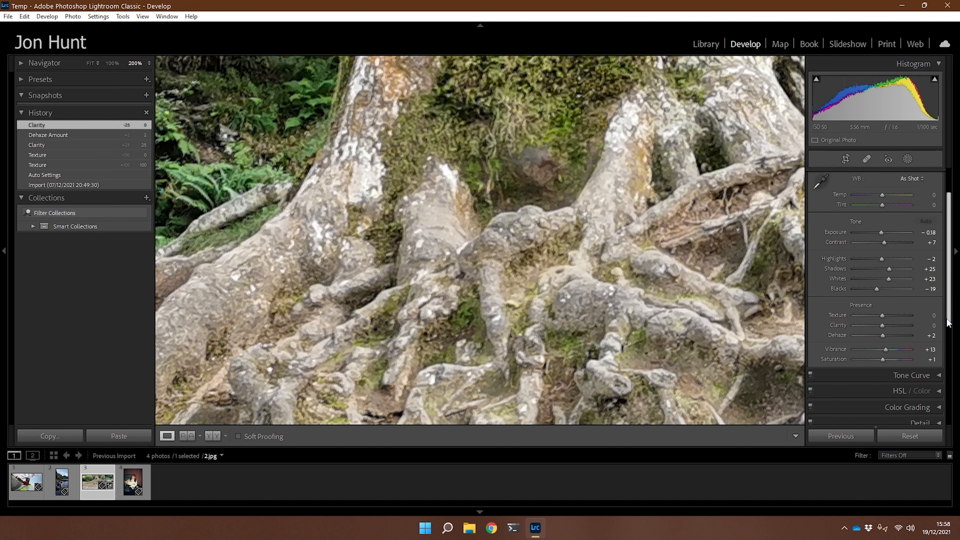
{"action": "left_click", "coordinate": [933, 334]}
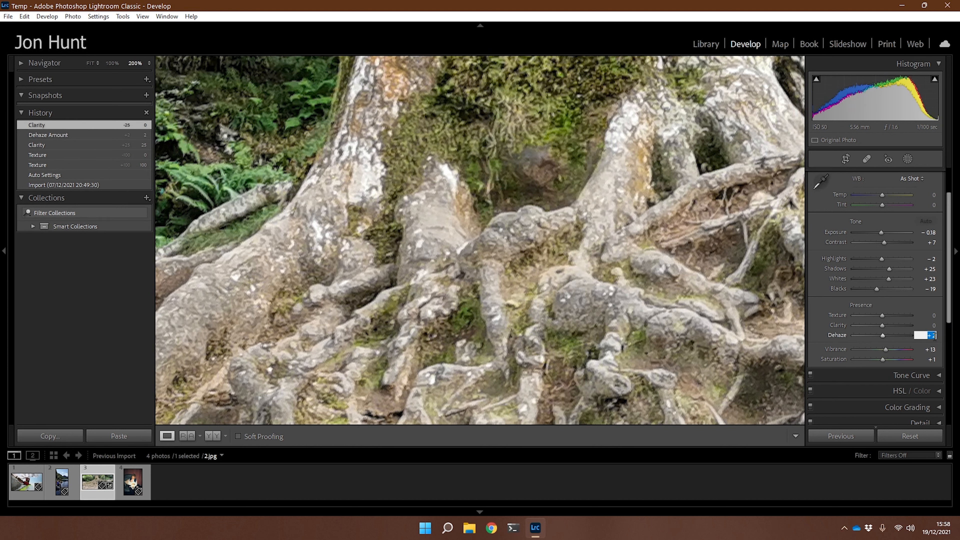
{"action": "type", "text": "0"}
{"action": "key", "text": "Return"}
Set both Vibrance and Saturation to 0 for the tree-roots photo
{"action": "left_click", "coordinate": [933, 349]}
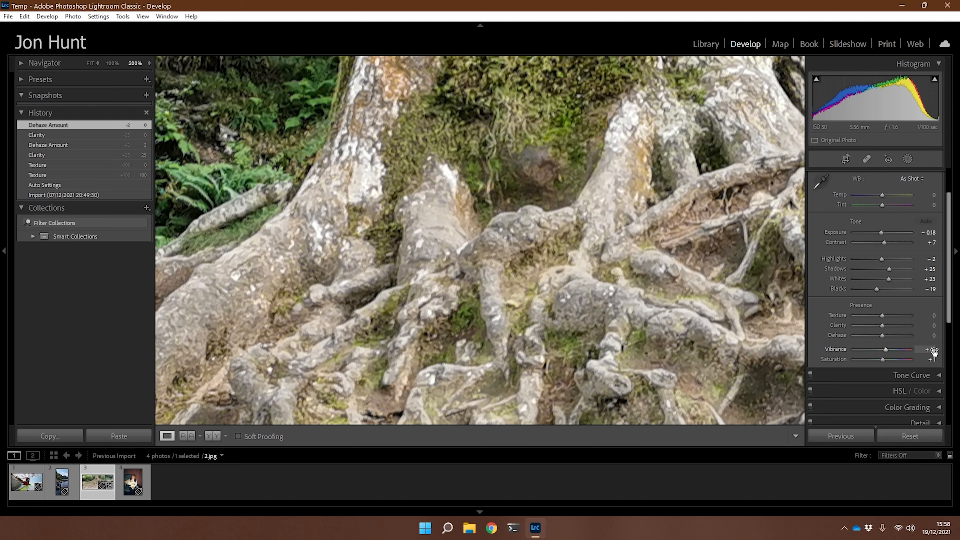
{"action": "type", "text": "0"}
{"action": "key", "text": "Return"}
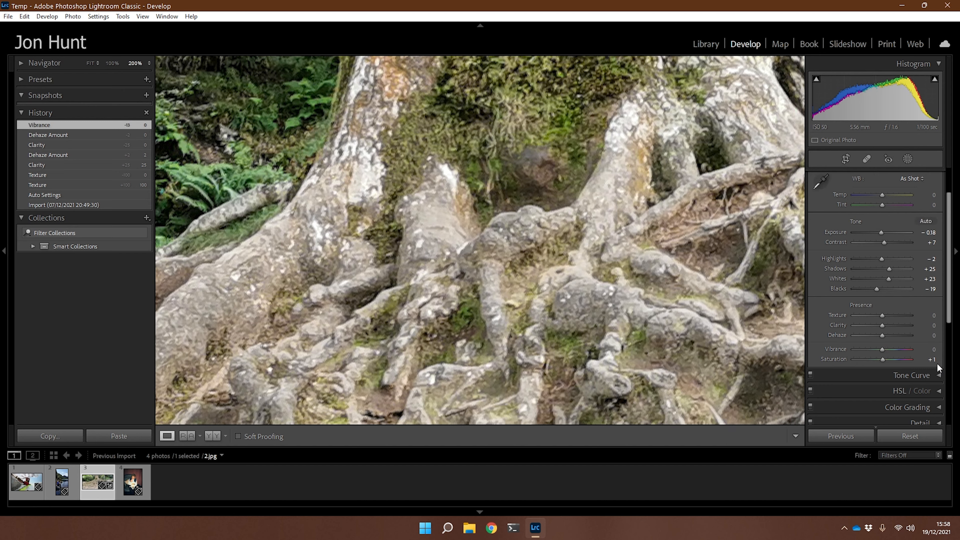
{"action": "left_click", "coordinate": [933, 359]}
{"action": "type", "text": "0"}
{"action": "key", "text": "Return"}
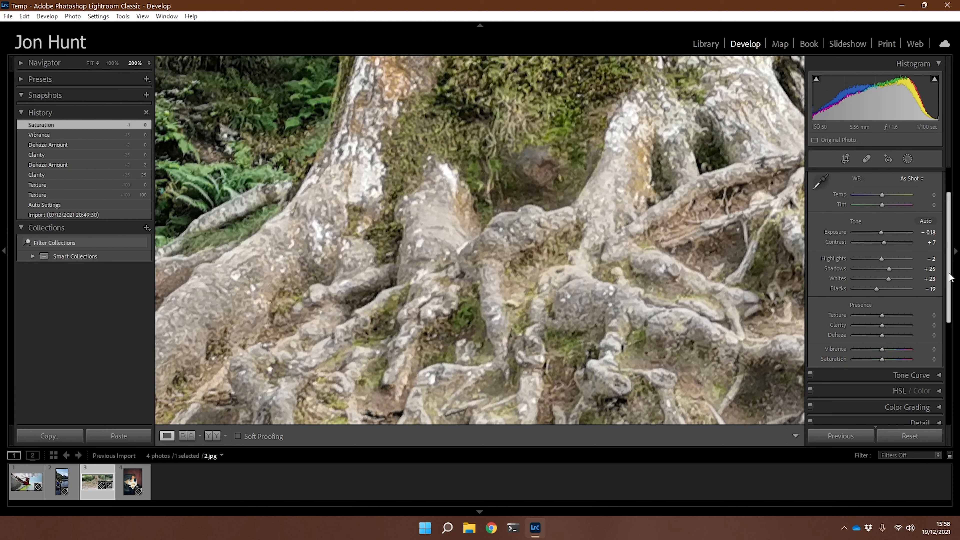
Shift the photo's colour hues in HSL, setting Green to +40, Aqua to -5 and Orange to +2
{"action": "scroll", "coordinate": [949, 265], "scroll_direction": "up", "scroll_amount": 2}
{"action": "scroll", "coordinate": [950, 249], "scroll_direction": "down", "scroll_amount": 2}
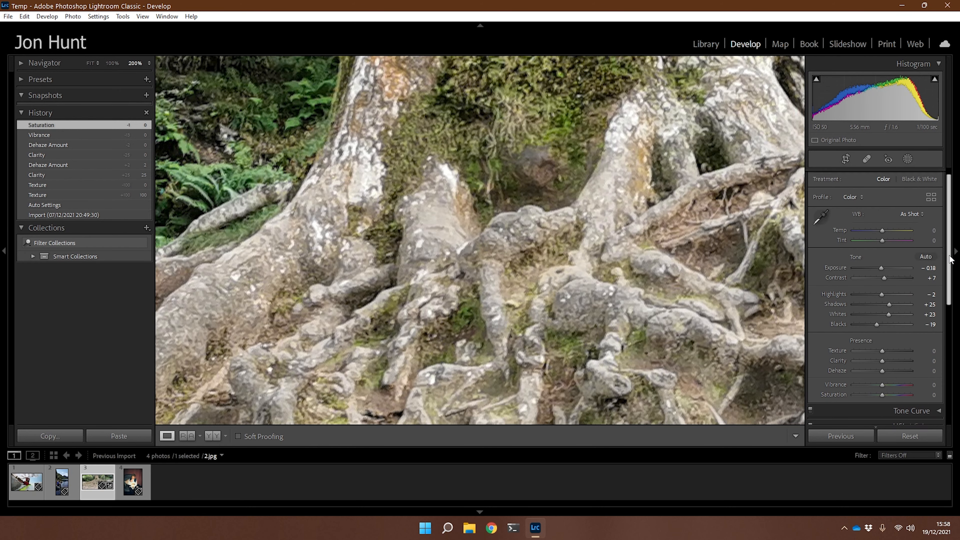
{"action": "scroll", "coordinate": [950, 250], "scroll_direction": "up", "scroll_amount": 2}
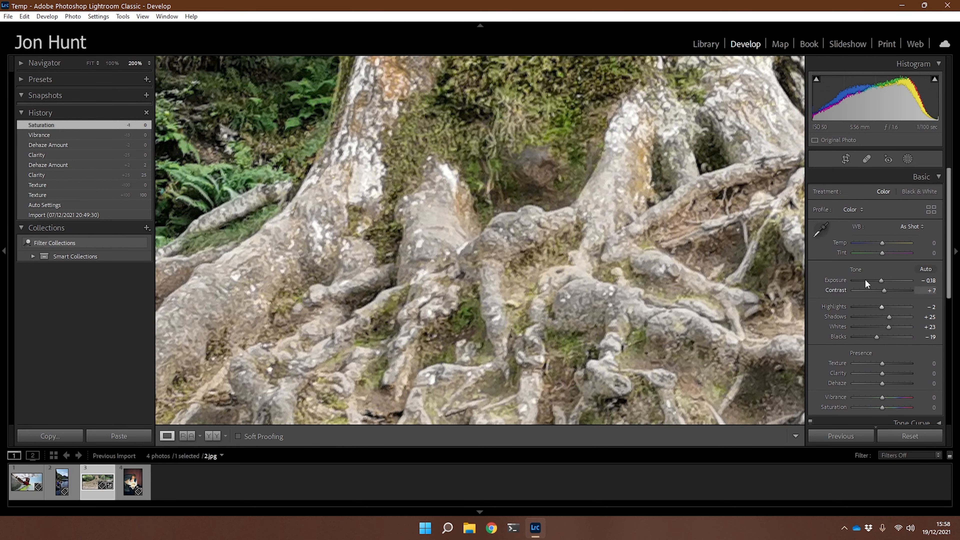
{"action": "left_click", "coordinate": [652, 261]}
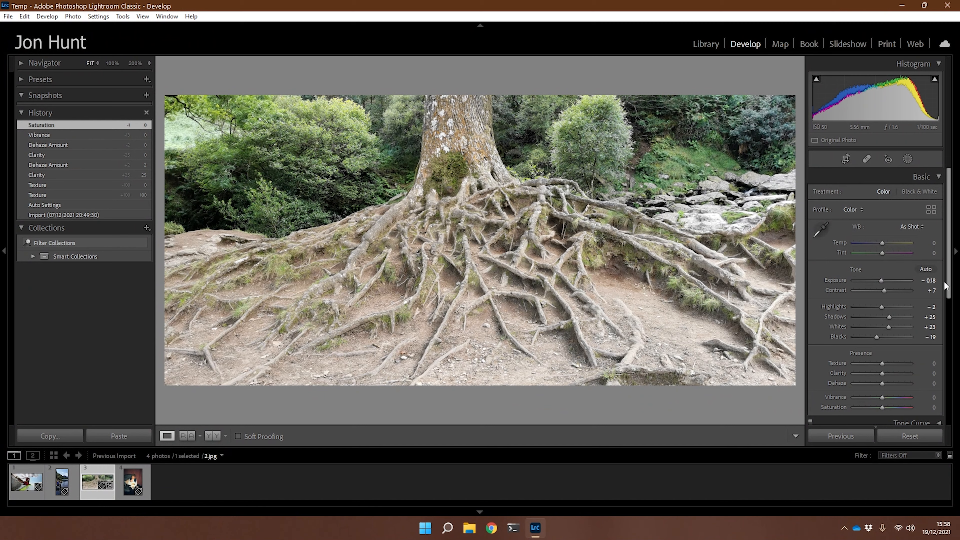
{"action": "left_click_drag", "start_coordinate": [945, 285], "coordinate": [943, 340]}
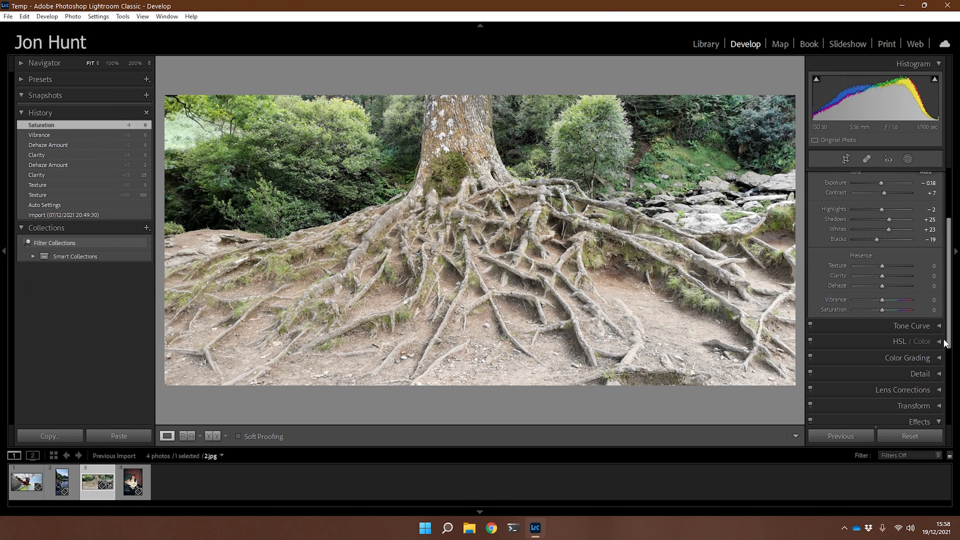
{"action": "left_click", "coordinate": [939, 341]}
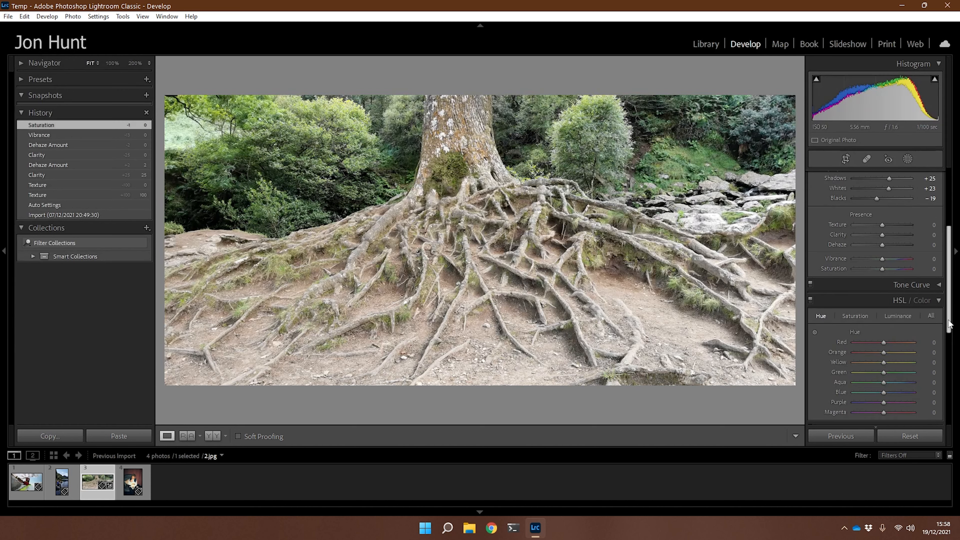
{"action": "scroll", "coordinate": [837, 290], "scroll_direction": "down", "scroll_amount": 3}
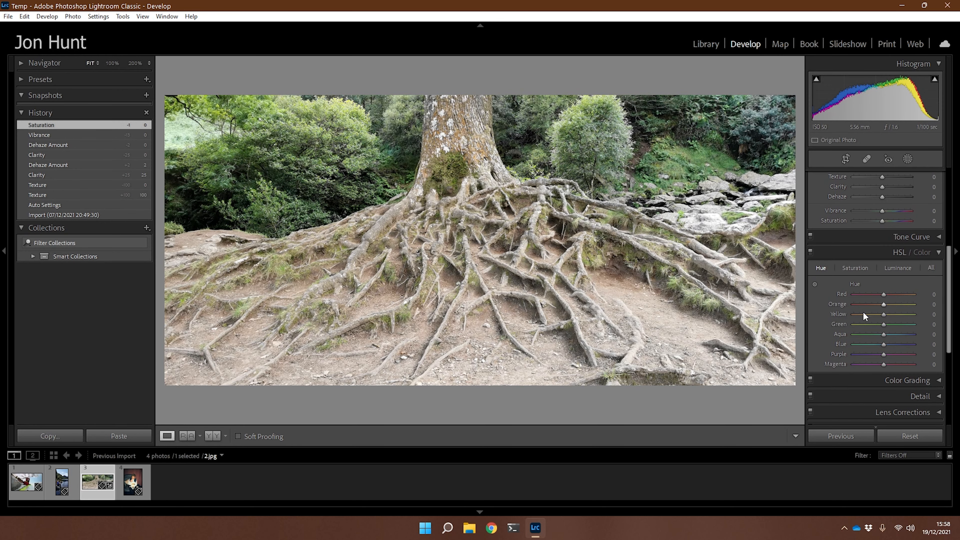
{"action": "left_click_drag", "start_coordinate": [884, 323], "coordinate": [894, 324]}
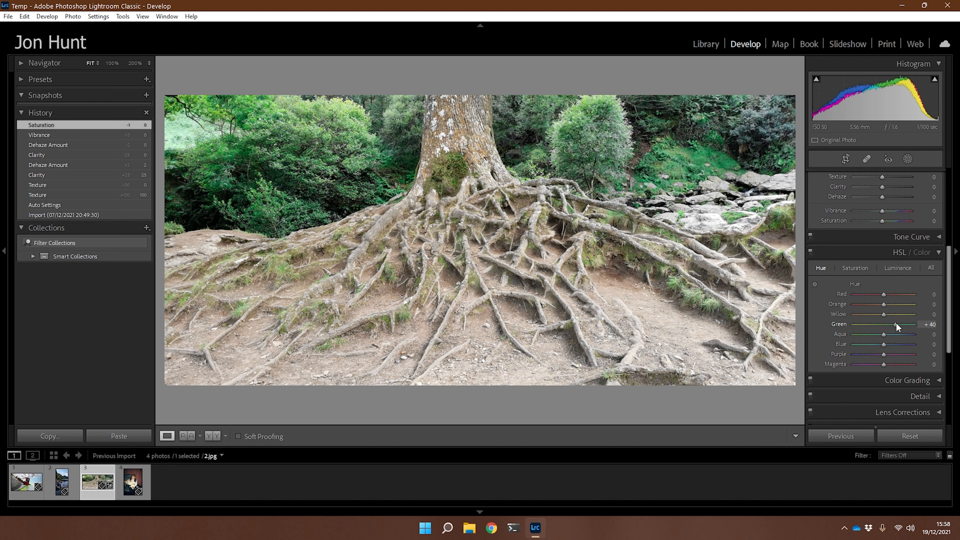
{"action": "left_click_drag", "start_coordinate": [895, 322], "coordinate": [896, 323]}
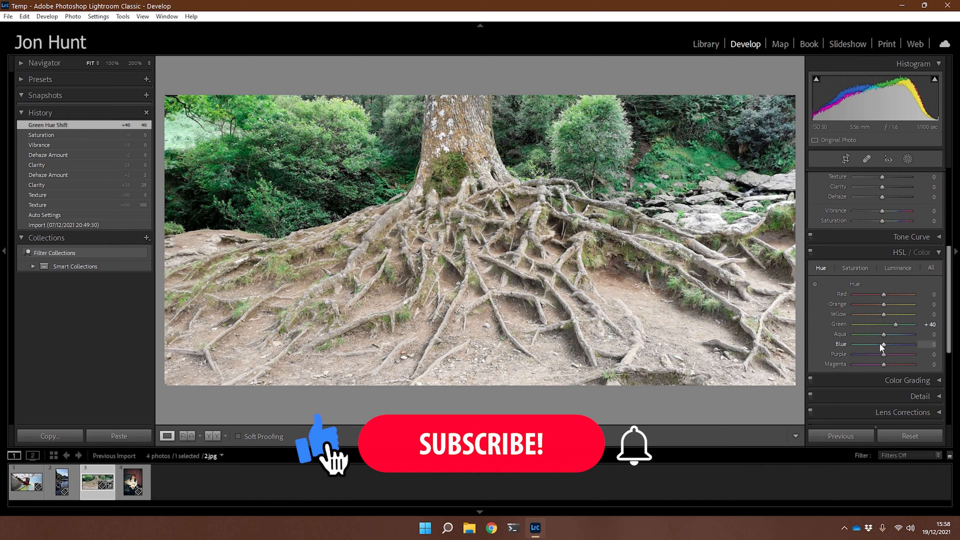
{"action": "left_click_drag", "start_coordinate": [883, 333], "coordinate": [883, 303]}
{"action": "left_click_drag", "start_coordinate": [950, 304], "coordinate": [950, 327]}
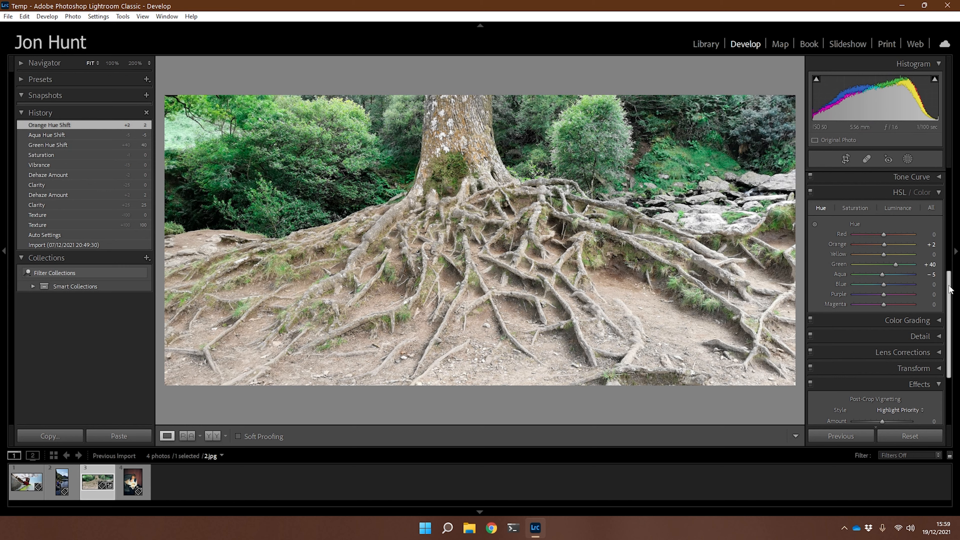
Add a post-crop vignette with the Highlight Priority style, an amount of -53 and Highlights at 5
{"action": "left_click_drag", "start_coordinate": [949, 288], "coordinate": [949, 313]}
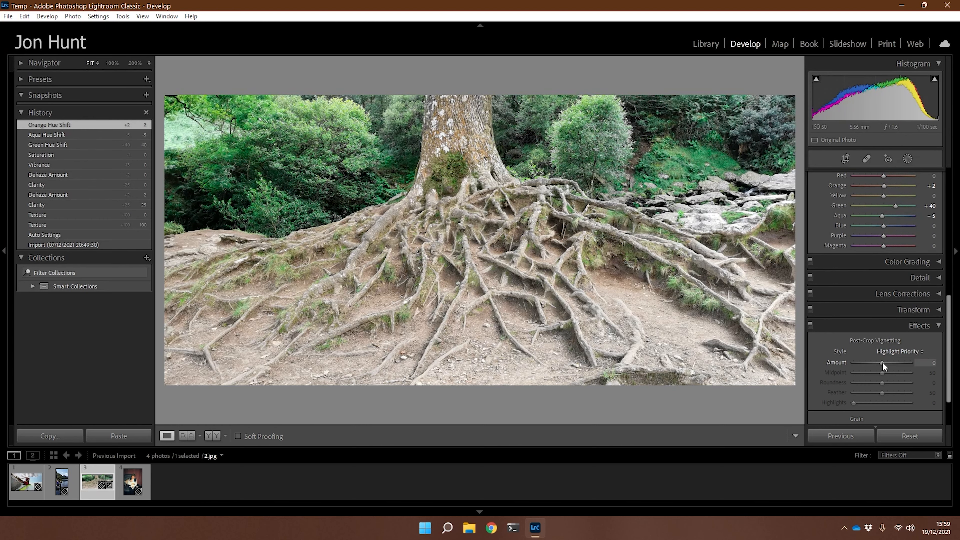
{"action": "left_click_drag", "start_coordinate": [882, 362], "coordinate": [867, 362]}
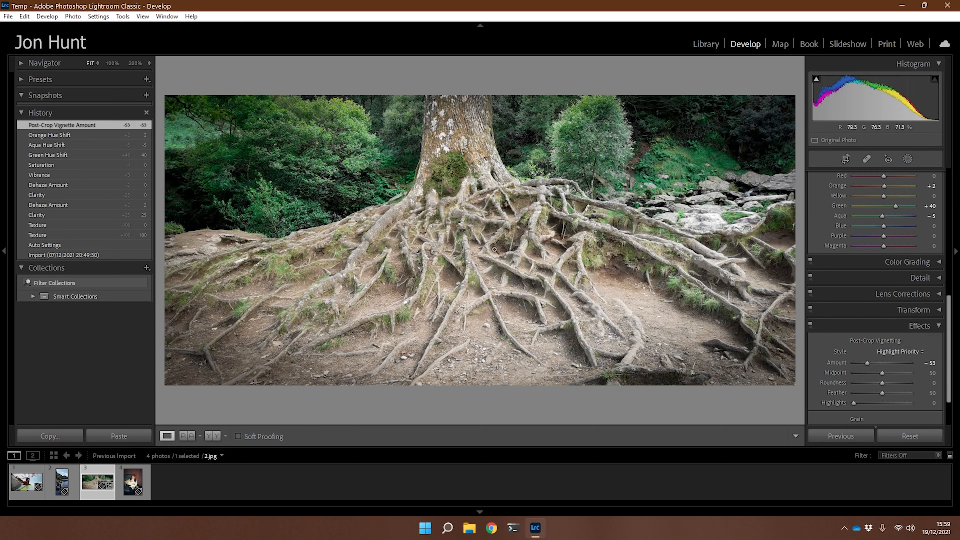
{"action": "scroll", "coordinate": [950, 335], "scroll_direction": "down", "scroll_amount": 3}
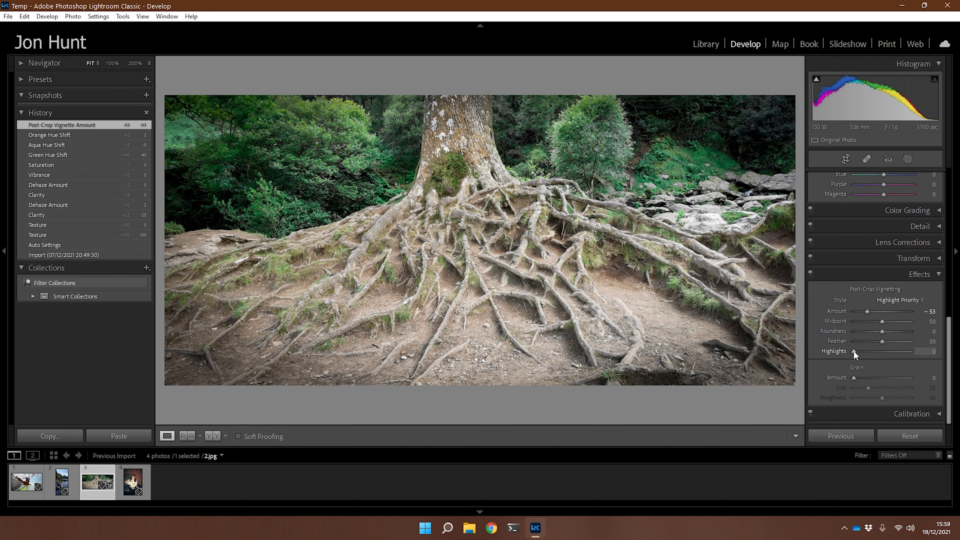
{"action": "left_click_drag", "start_coordinate": [853, 351], "coordinate": [857, 351]}
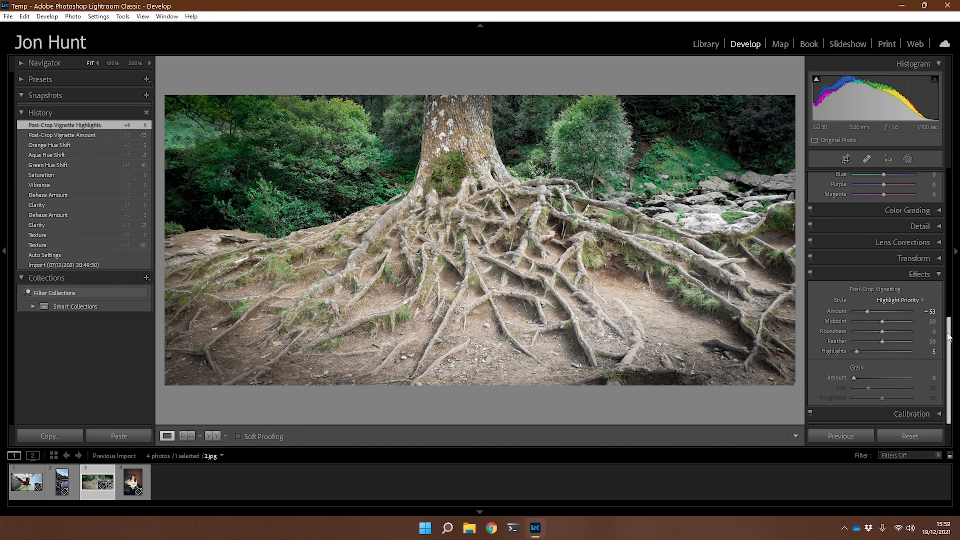
Compare the before and after versions of the tree-roots photo side by side, and reset all its edits
{"action": "left_click_drag", "start_coordinate": [948, 342], "coordinate": [946, 211]}
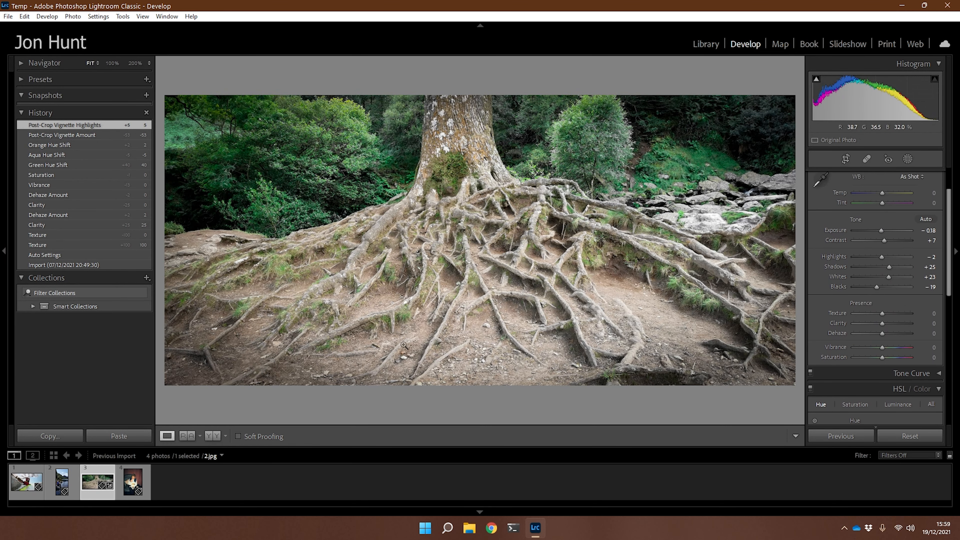
{"action": "left_click", "coordinate": [210, 436]}
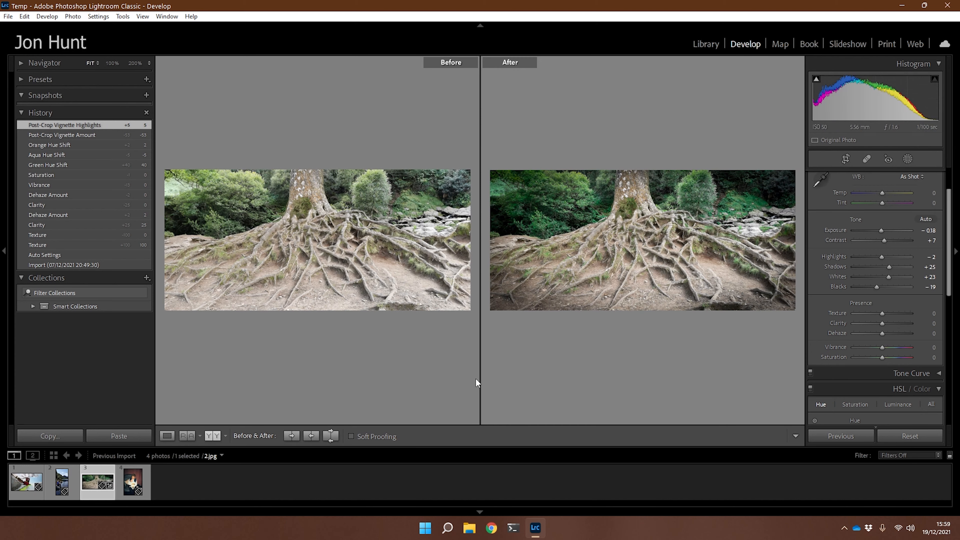
{"action": "left_click", "coordinate": [168, 436]}
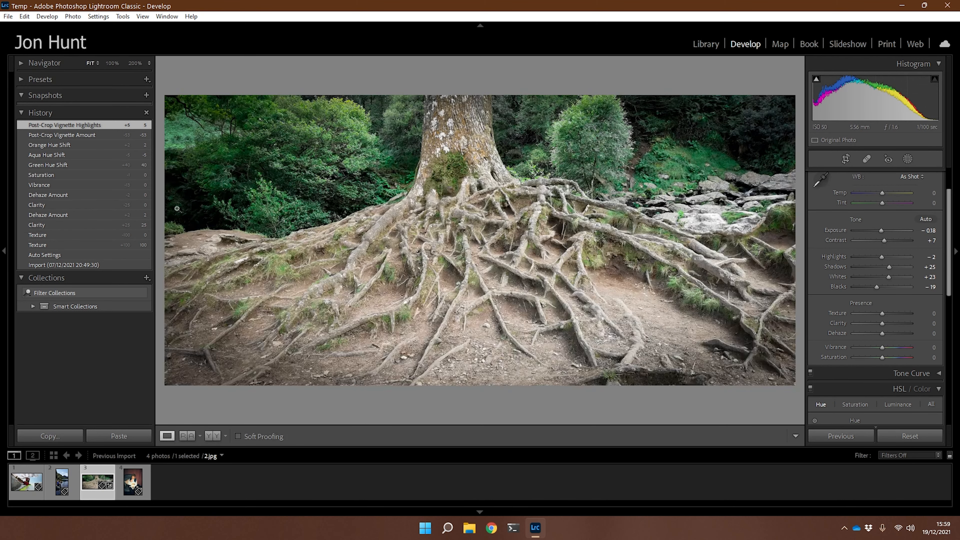
{"action": "left_click", "coordinate": [915, 436]}
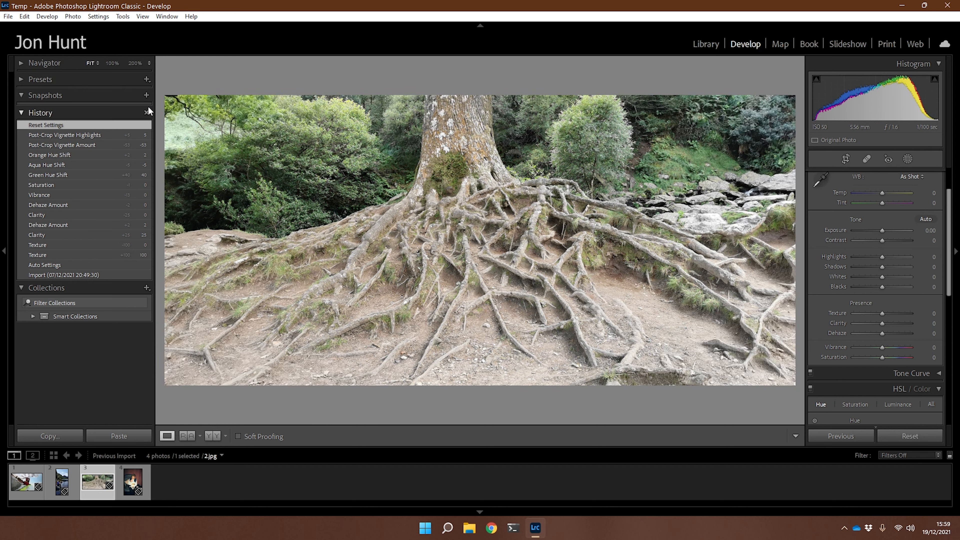
Apply the Movie Looks-Arkham user preset to the tree-roots photo
{"action": "left_click", "coordinate": [20, 78]}
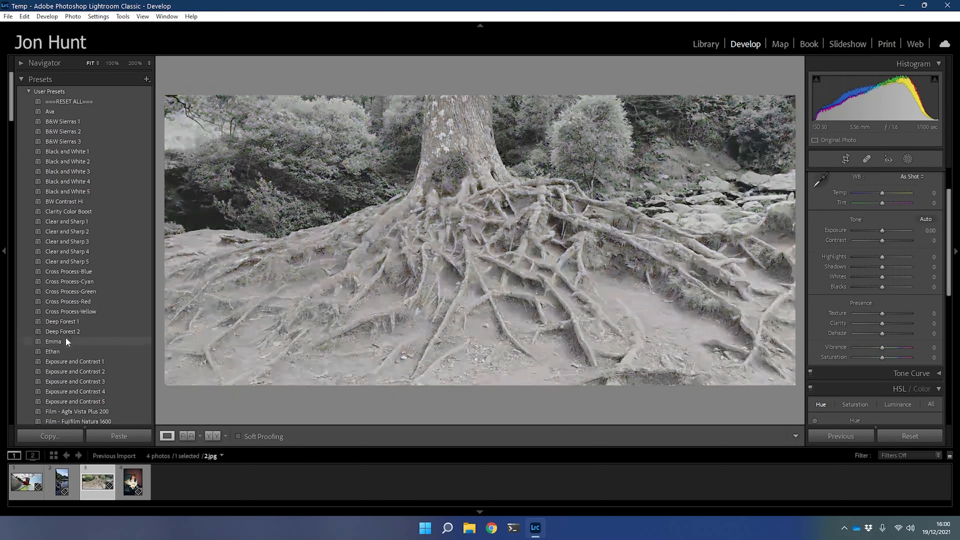
{"action": "scroll", "coordinate": [124, 303], "scroll_direction": "down", "scroll_amount": 10}
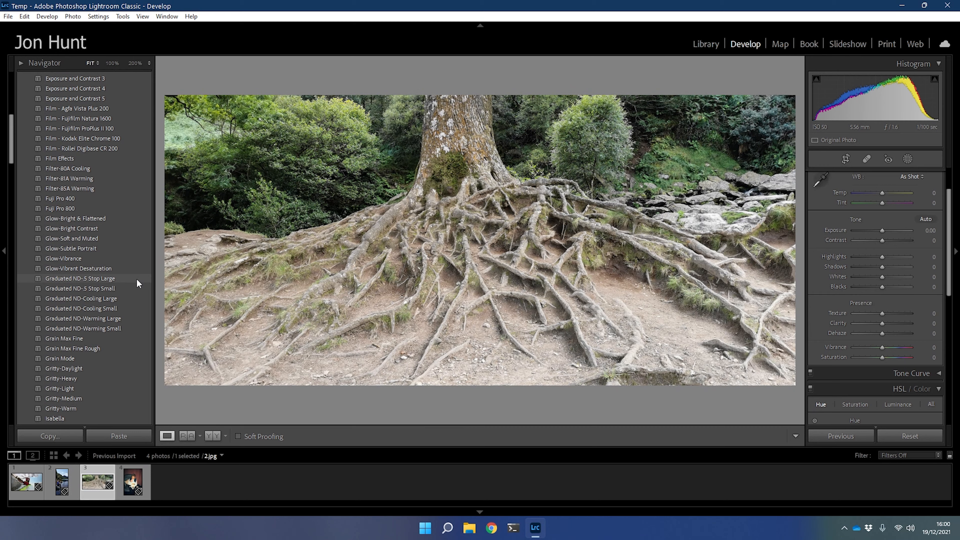
{"action": "scroll", "coordinate": [136, 278], "scroll_direction": "down", "scroll_amount": 7}
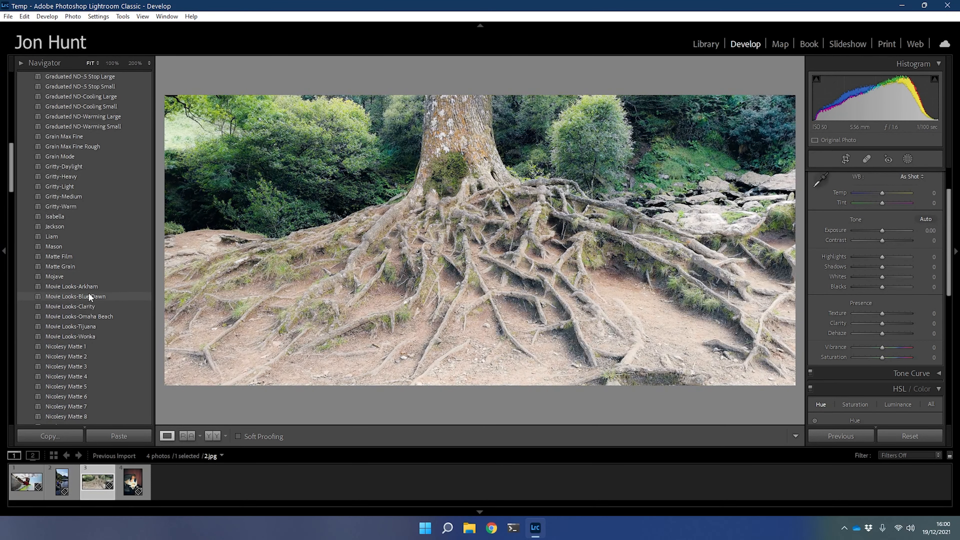
{"action": "left_click", "coordinate": [91, 285]}
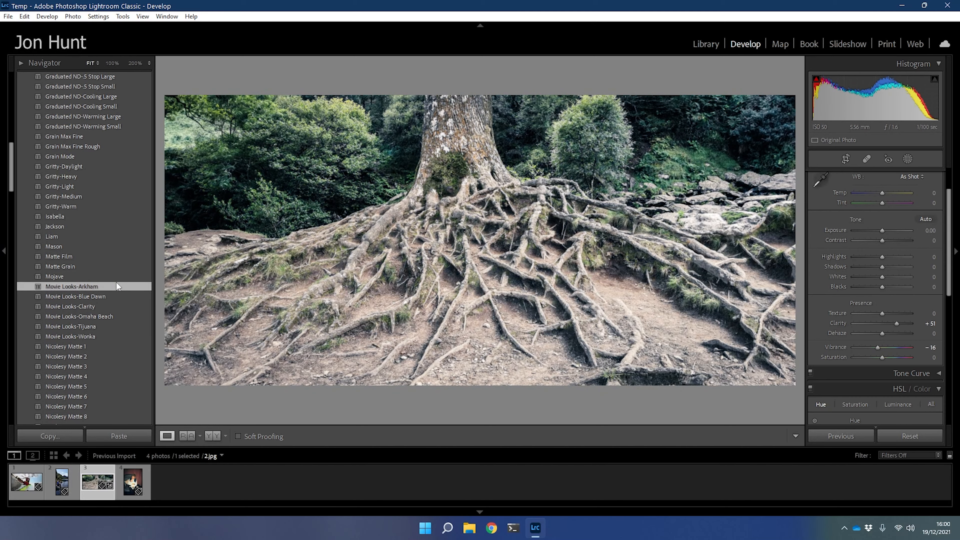